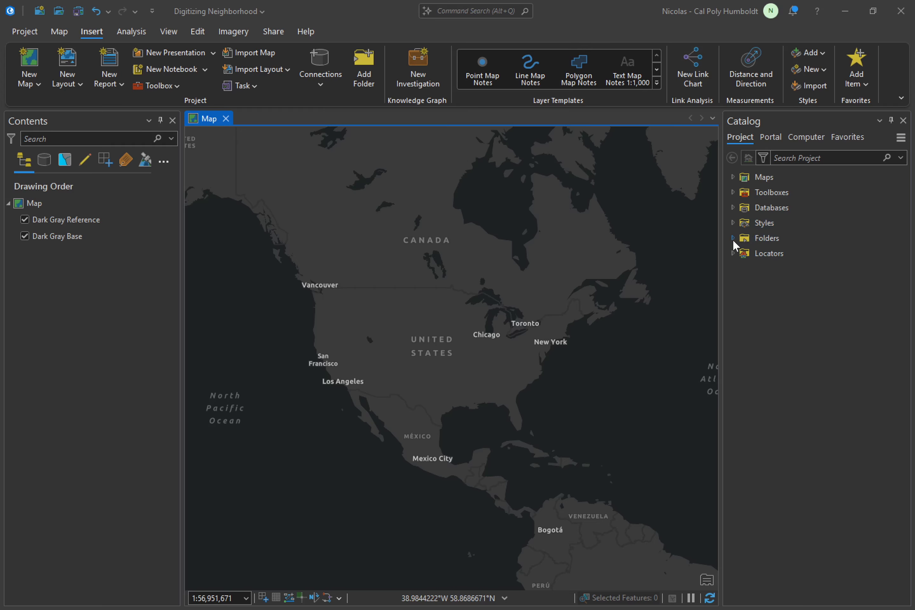
Expand the project's folders and remove the Dark Gray Reference and Dark Gray Base layers from the map.
click(733, 238)
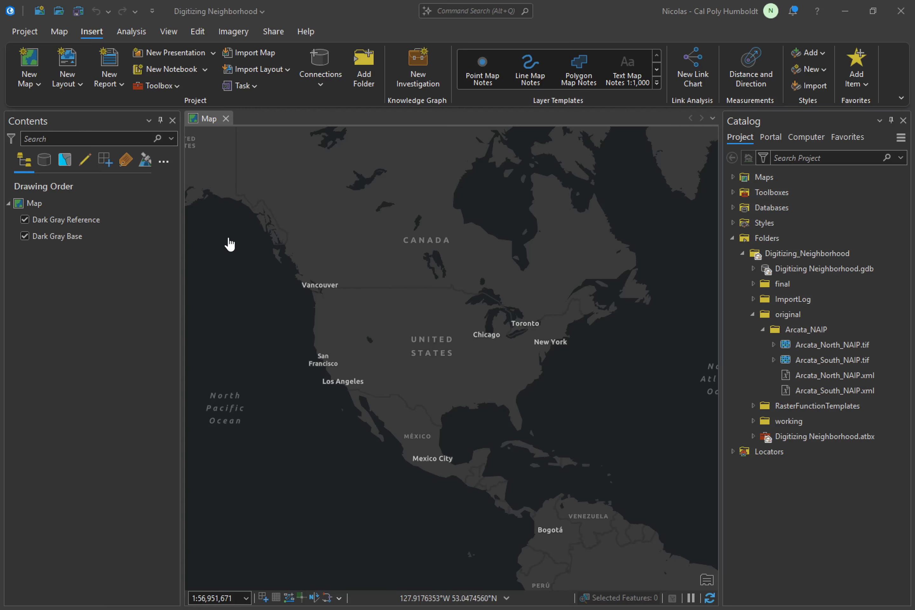
click(98, 219)
right_click(78, 221)
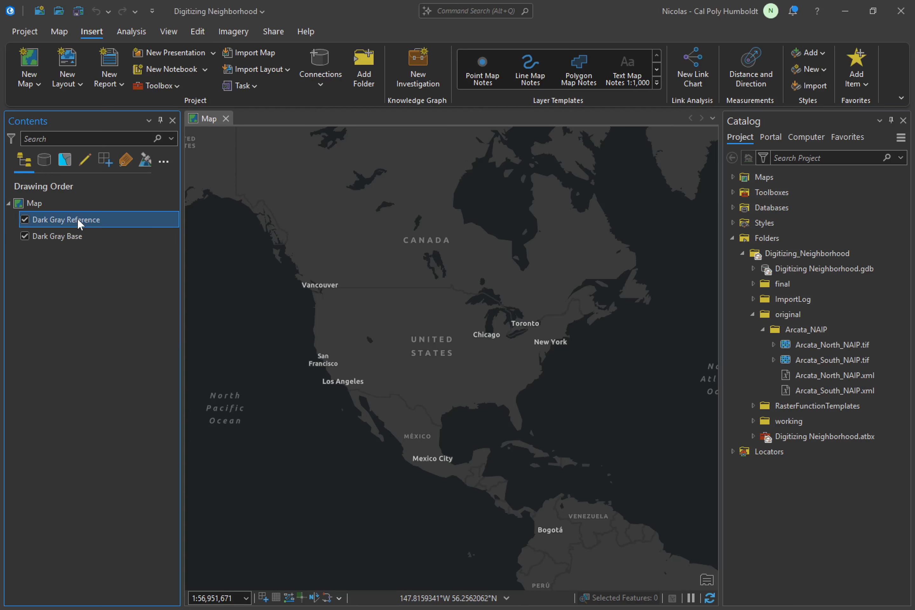
click(116, 247)
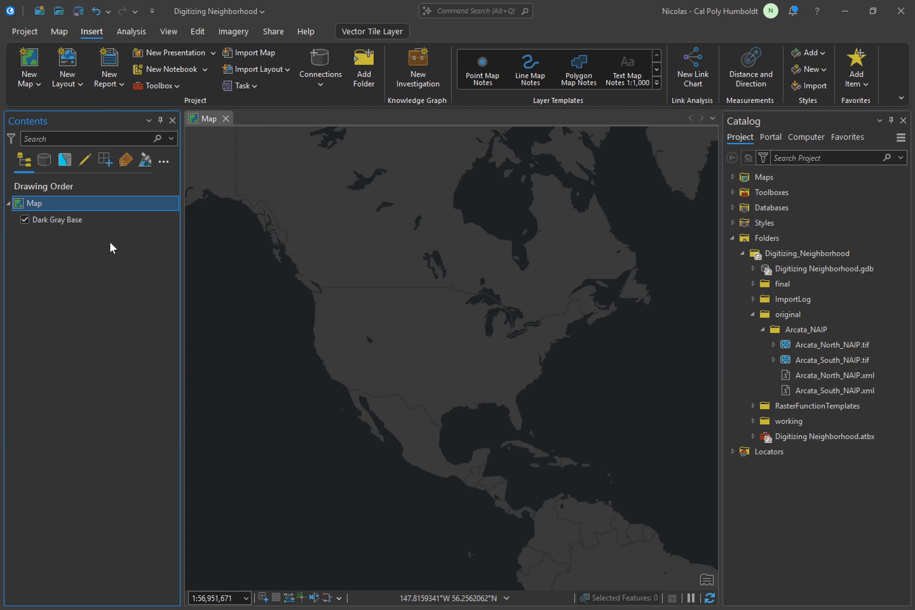
right_click(77, 222)
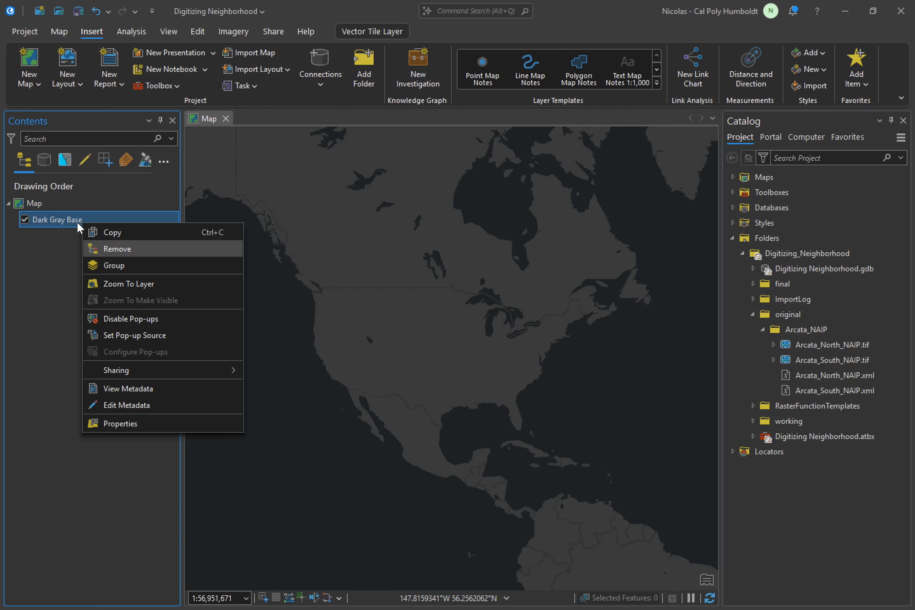
click(126, 247)
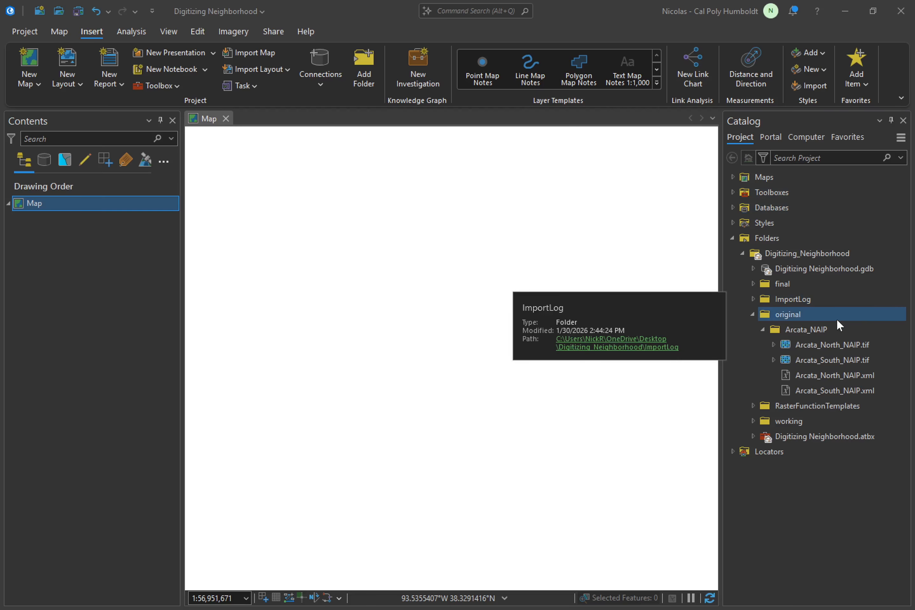
Add Arcata_North_NAIP.tif and Arcata_South_NAIP.tif from the Arcata_NAIP folder to the map and show its full extent.
mouse_move(816, 348)
mouse_down()
mouse_move(735, 316)
mouse_move(523, 291)
mouse_up()
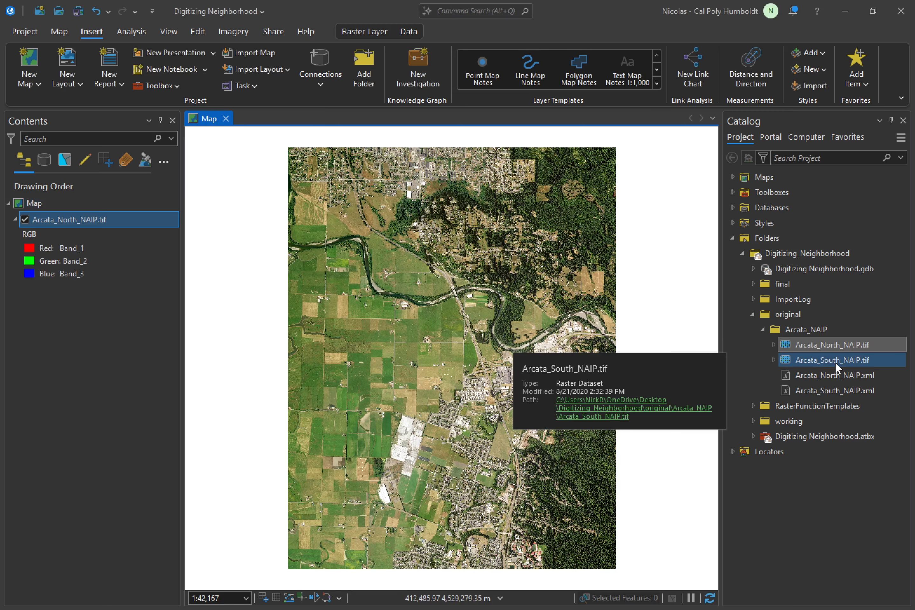
drag(835, 362, 576, 360)
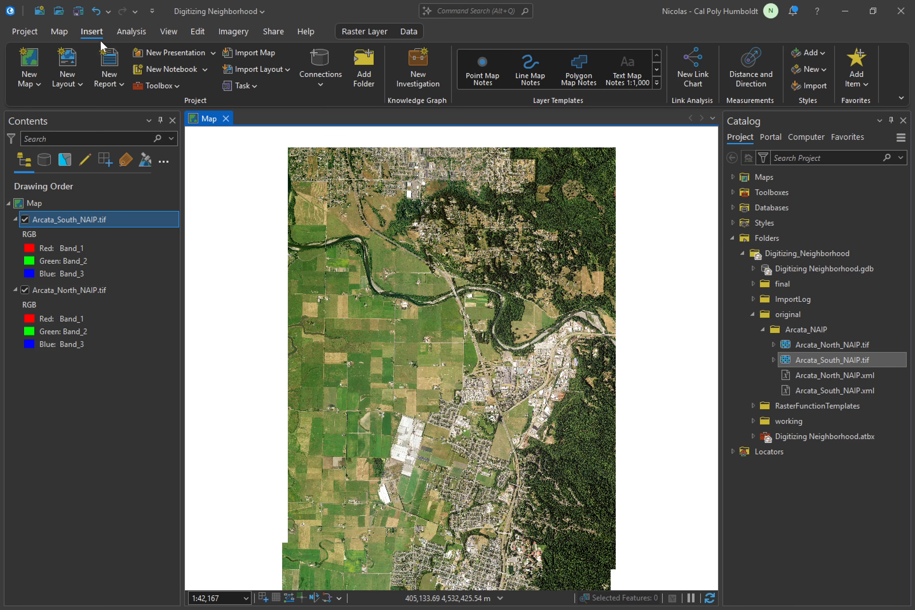
click(66, 31)
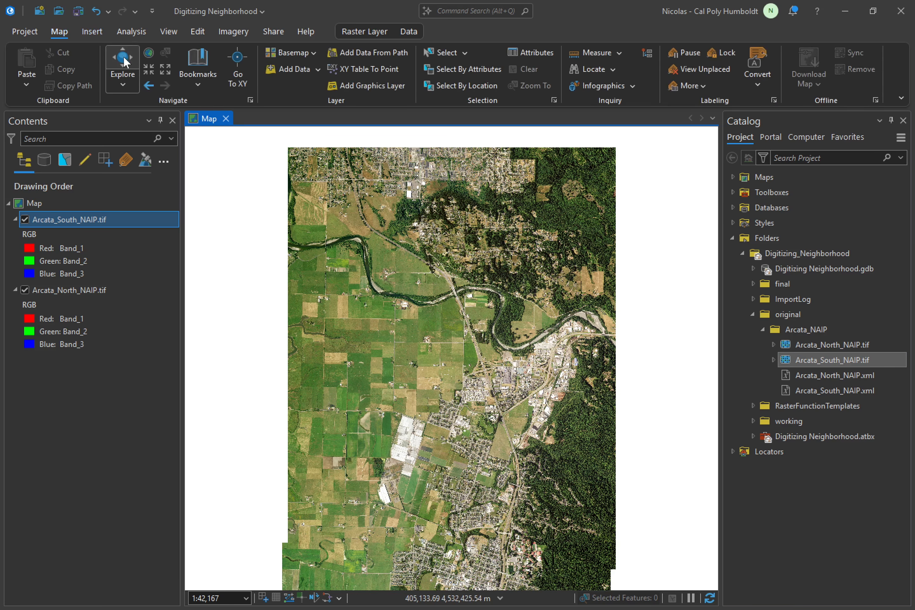
click(149, 57)
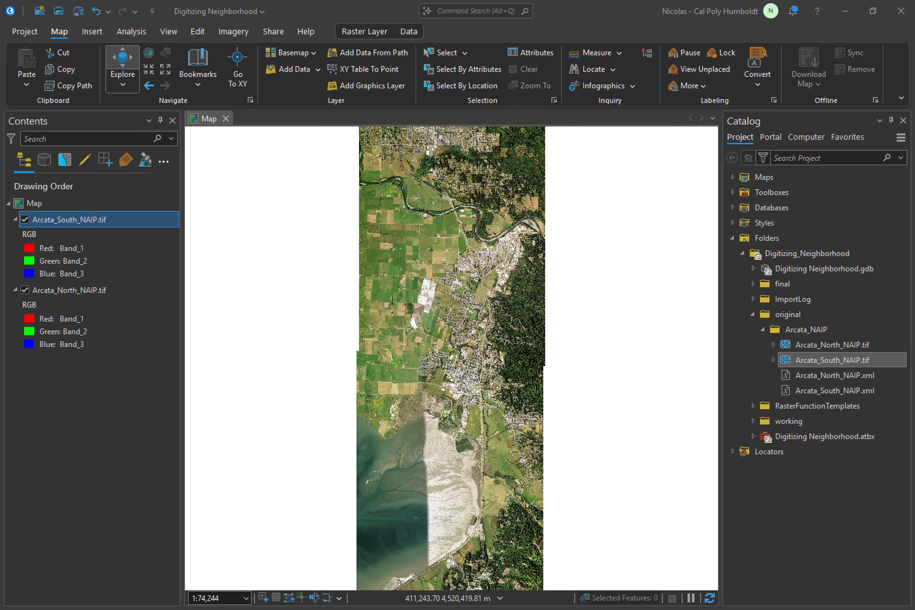
Examine the spatial reference of the Arcata_South_NAIP.tif layer in its source properties.
click(104, 223)
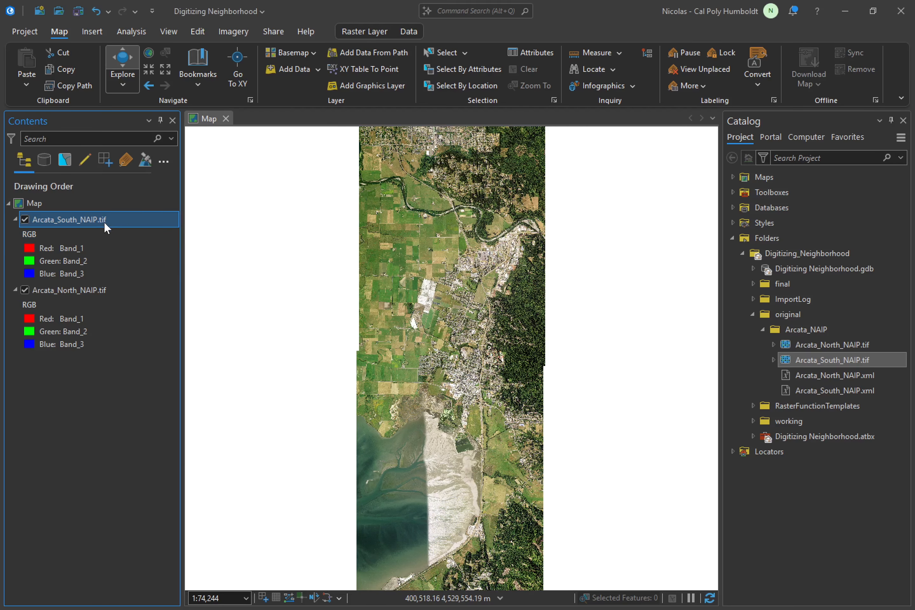
right_click(103, 223)
click(175, 589)
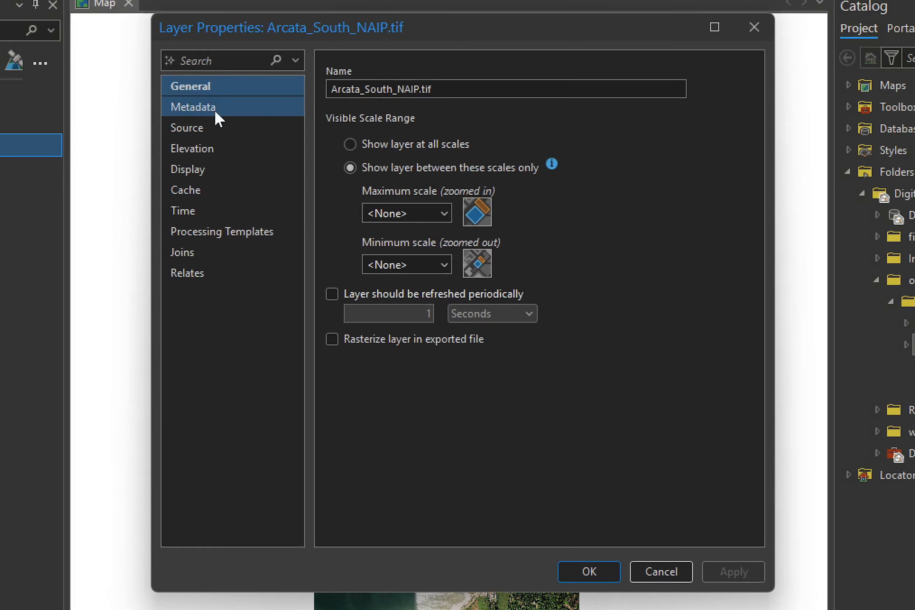
click(185, 132)
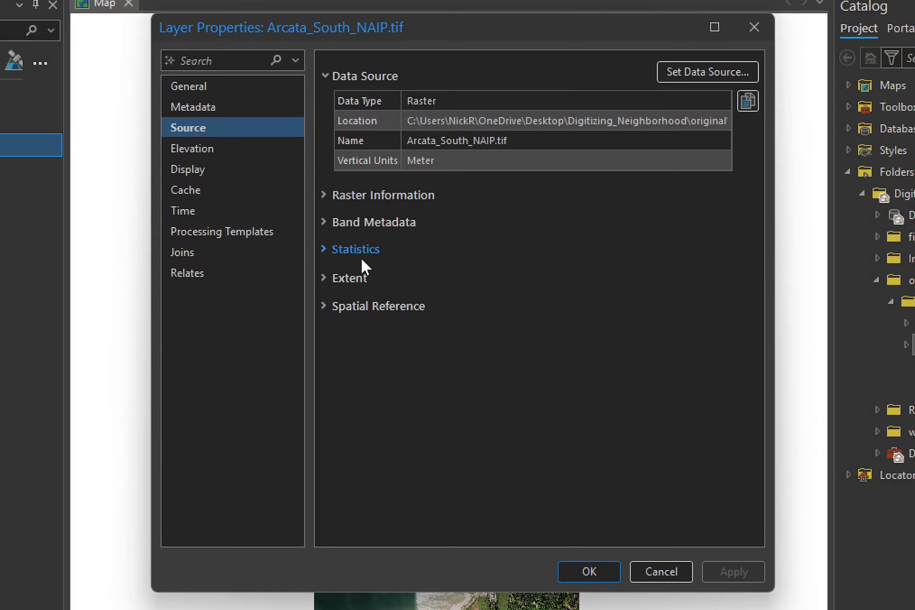
click(325, 309)
scroll(524, 364, down, 5)
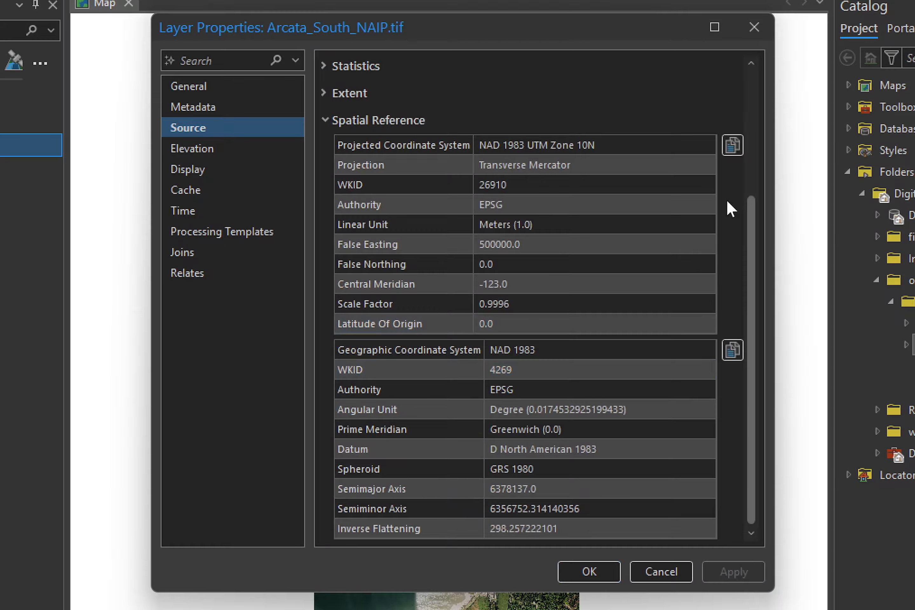
click(688, 147)
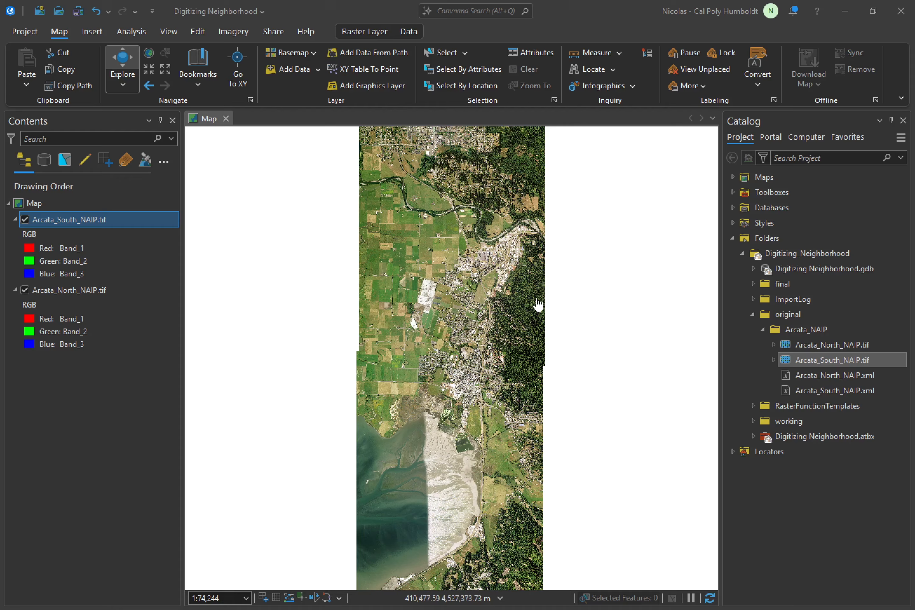
Locate the residential block across the road south of the campus and frame it at a scale of about 1:548.
scroll(513, 314, up, 3)
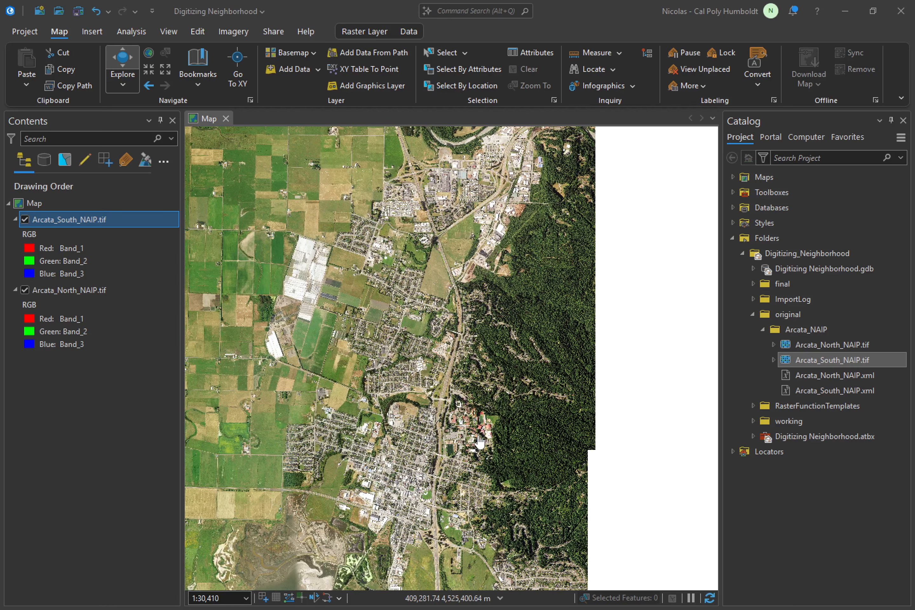
scroll(479, 443, up, 5)
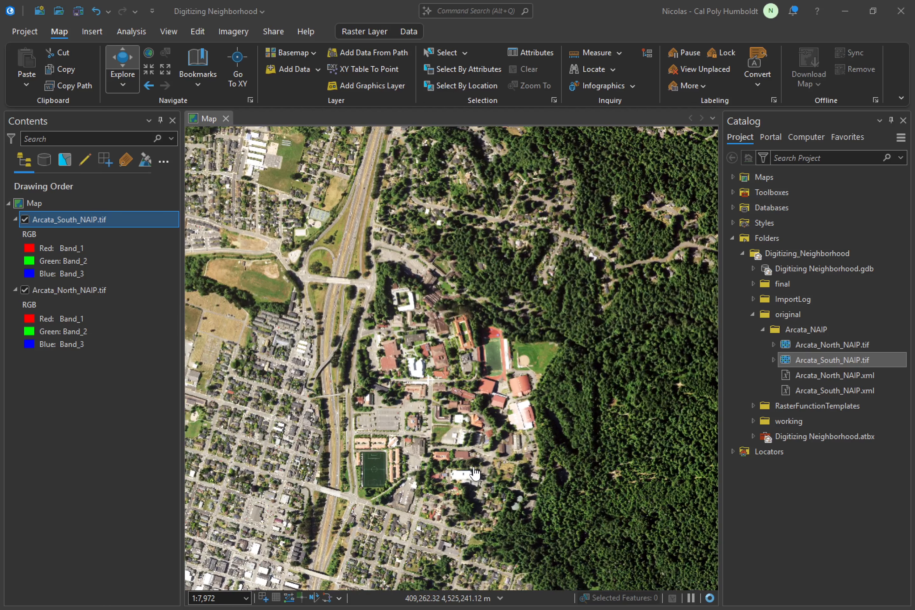
scroll(397, 430, up, 2)
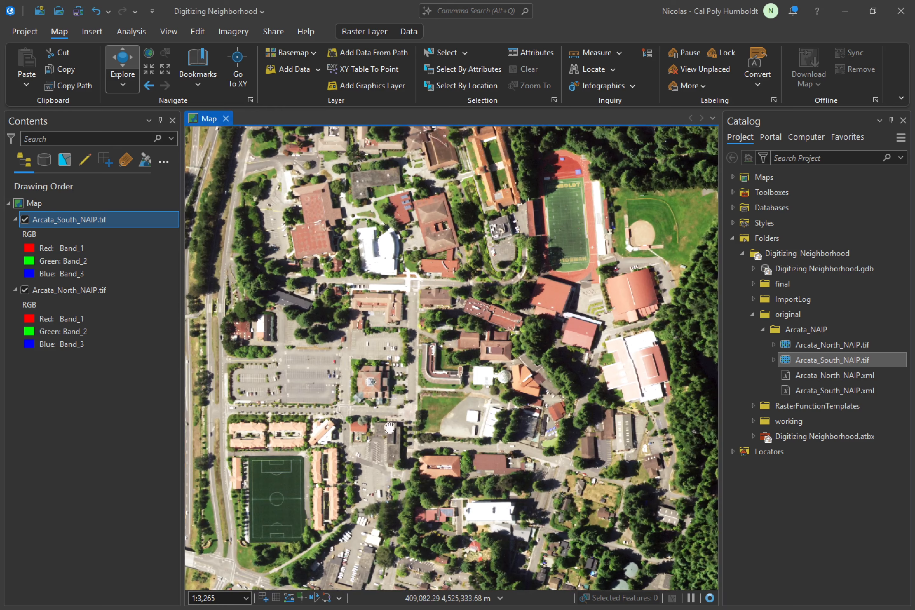
drag(397, 429, 424, 270)
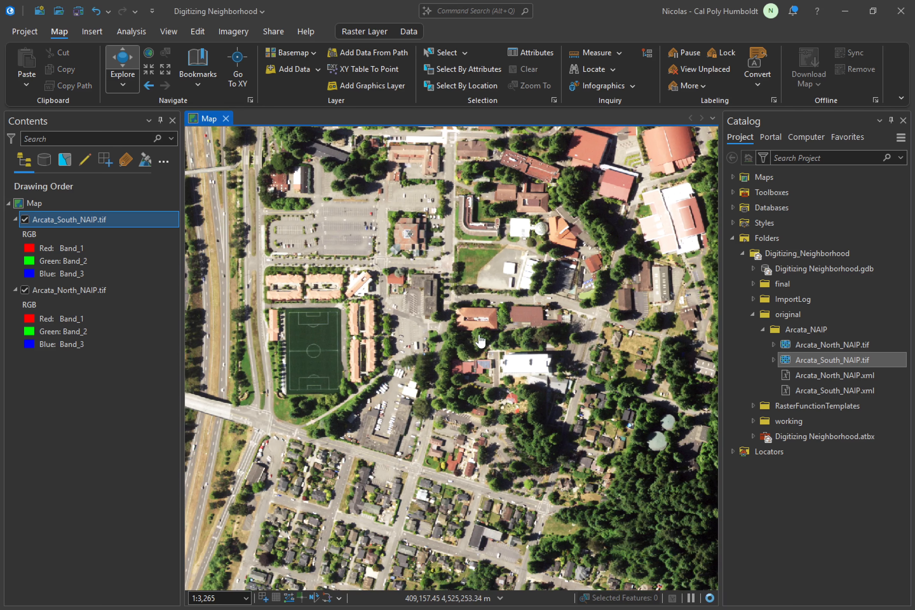
scroll(553, 303, up, 1)
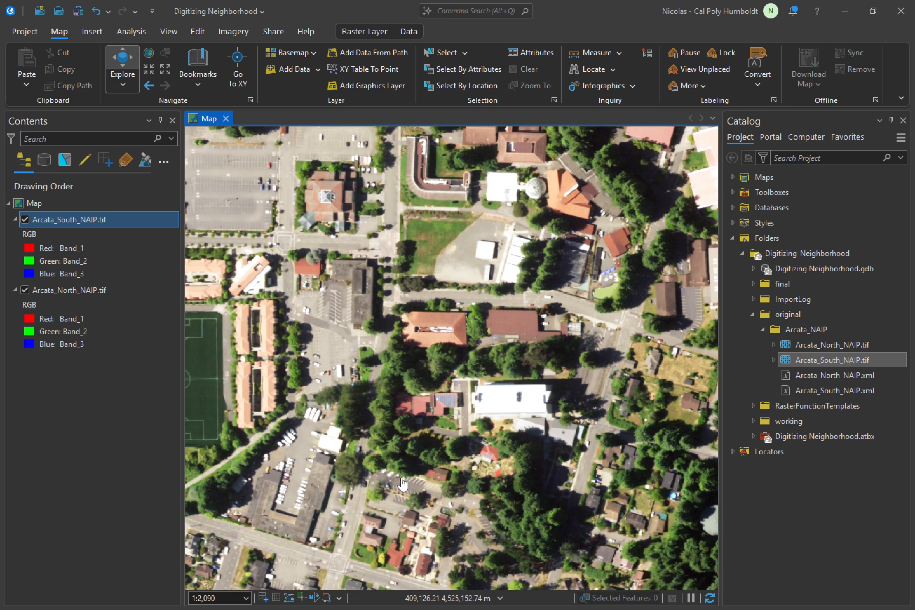
drag(418, 483, 465, 327)
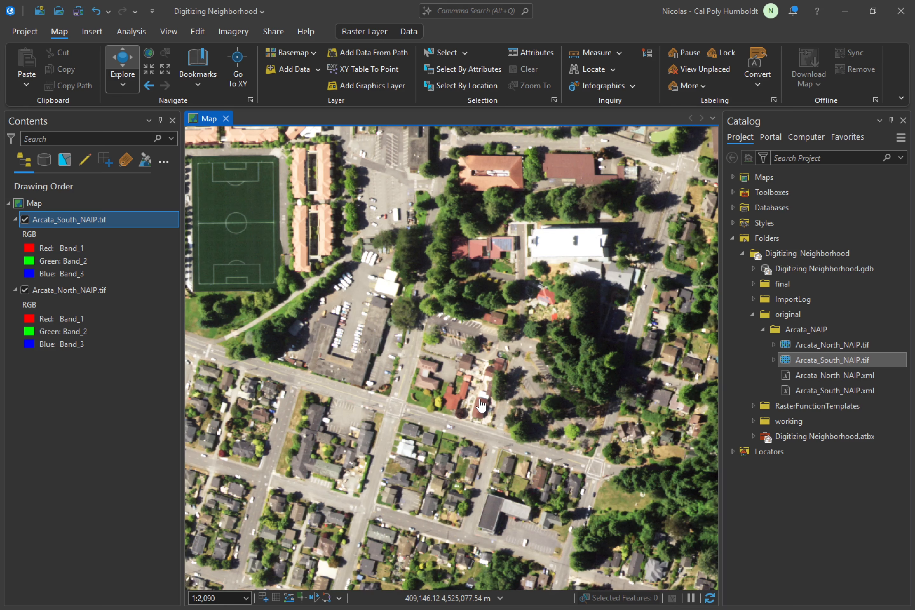
scroll(481, 406, up, 1)
scroll(480, 404, up, 1)
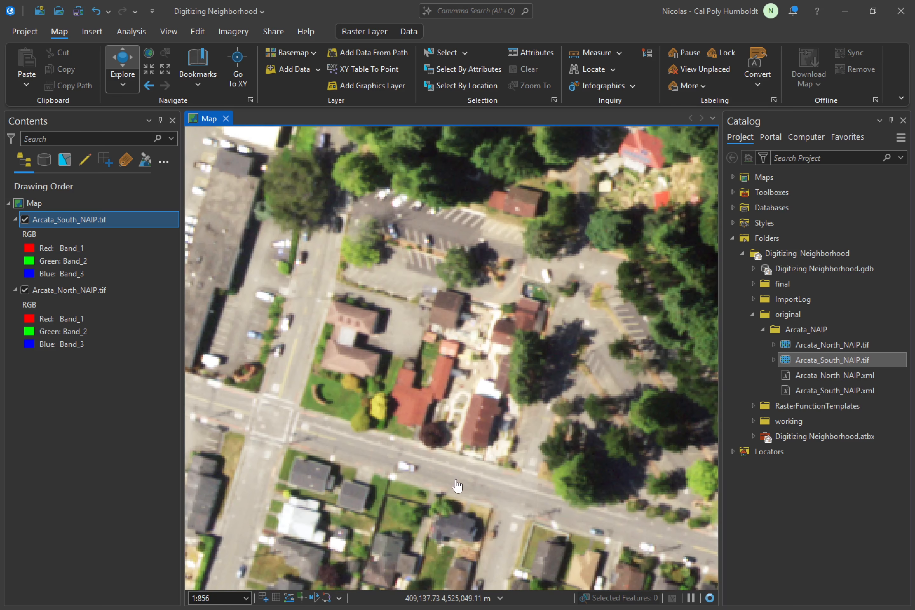
drag(464, 460, 521, 271)
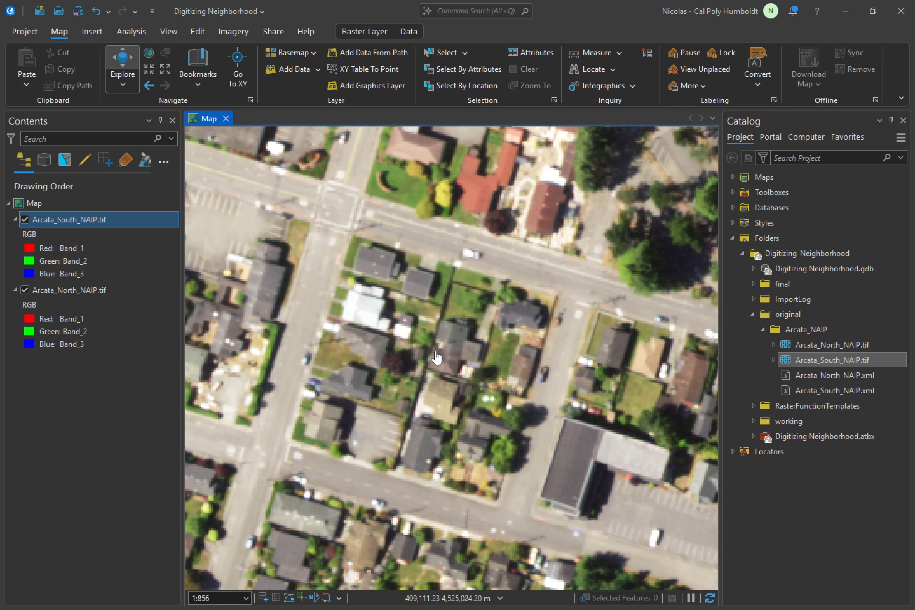
scroll(475, 333, up, 1)
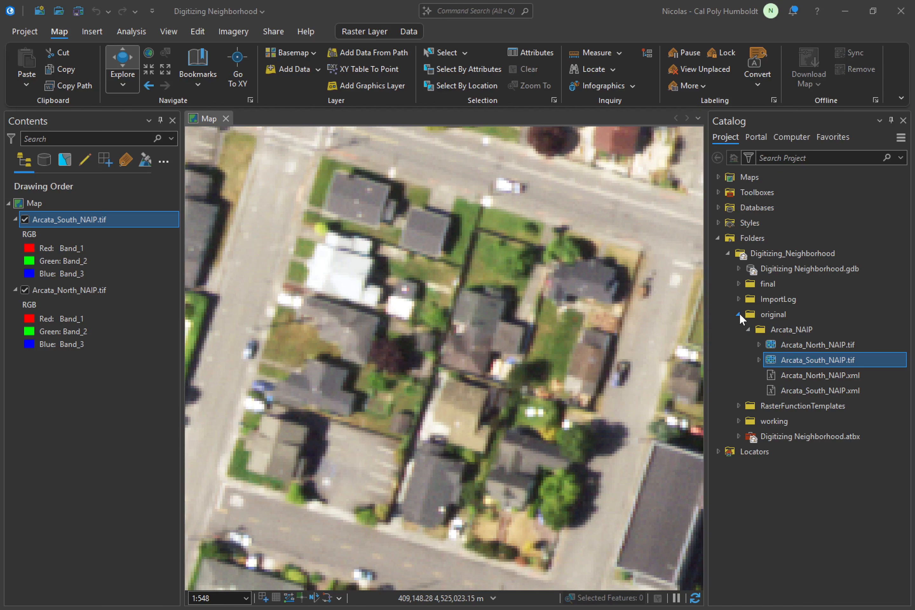
Collapse the original folder and set up a new shapefile in the working folder named buildings with Polygon geometry.
click(739, 314)
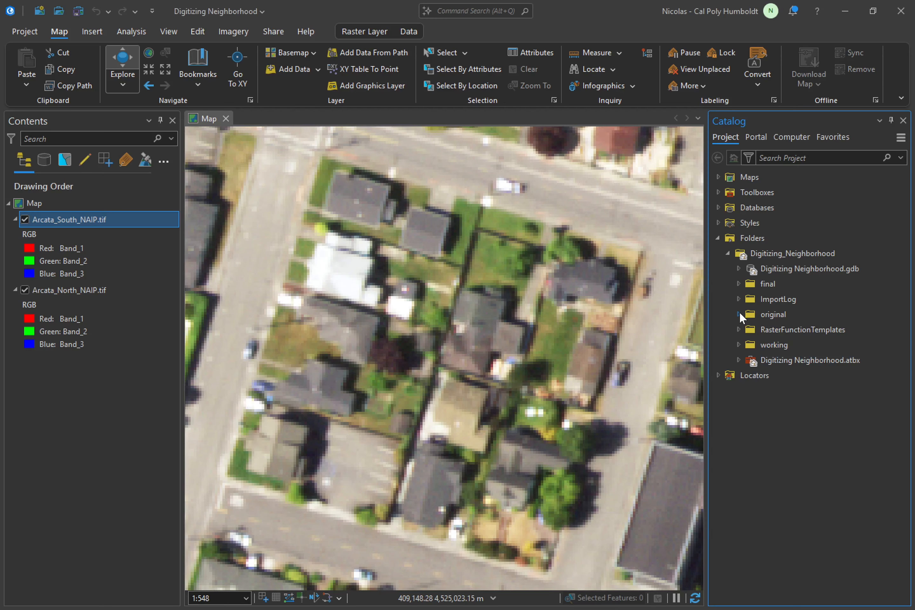
click(764, 346)
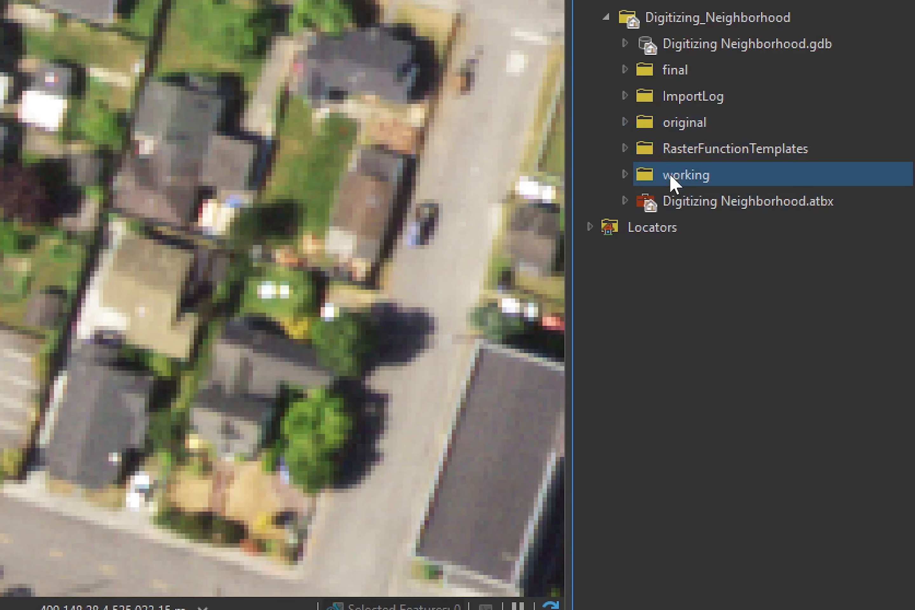
right_click(673, 183)
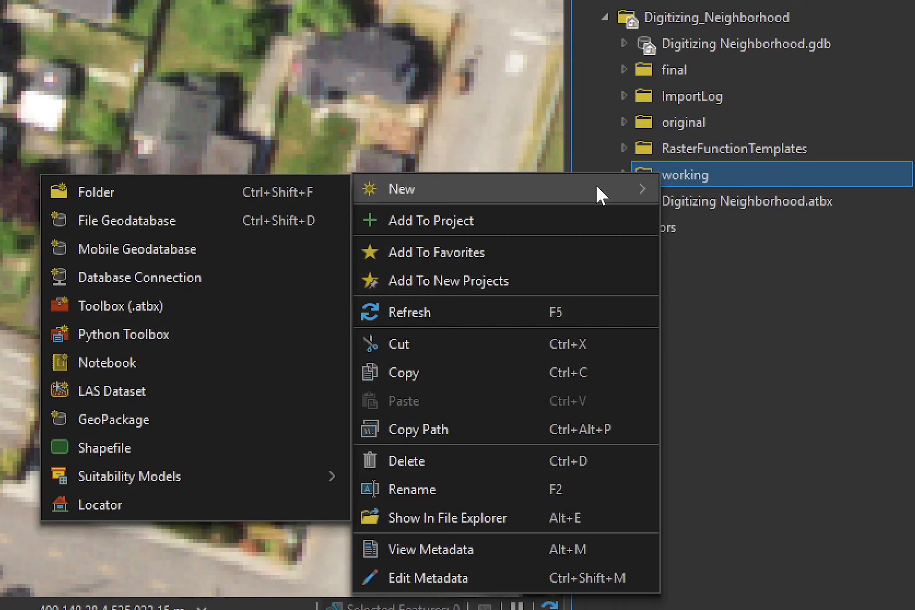
click(74, 453)
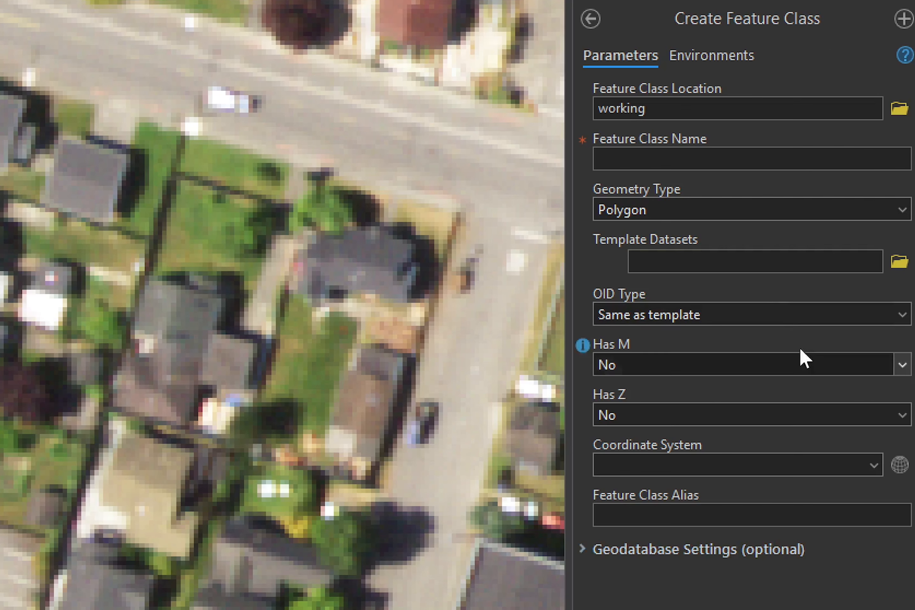
click(749, 158)
text(buildings)
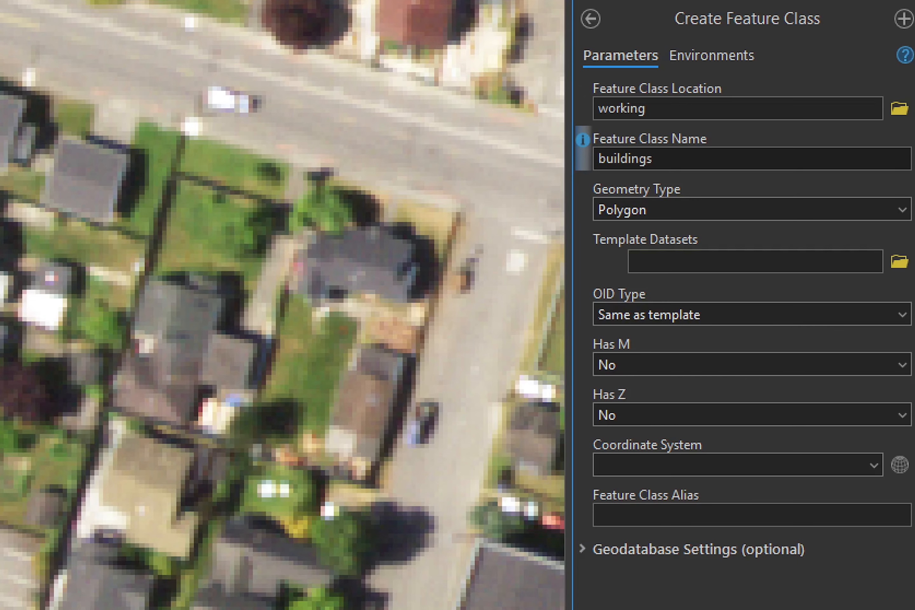
click(902, 209)
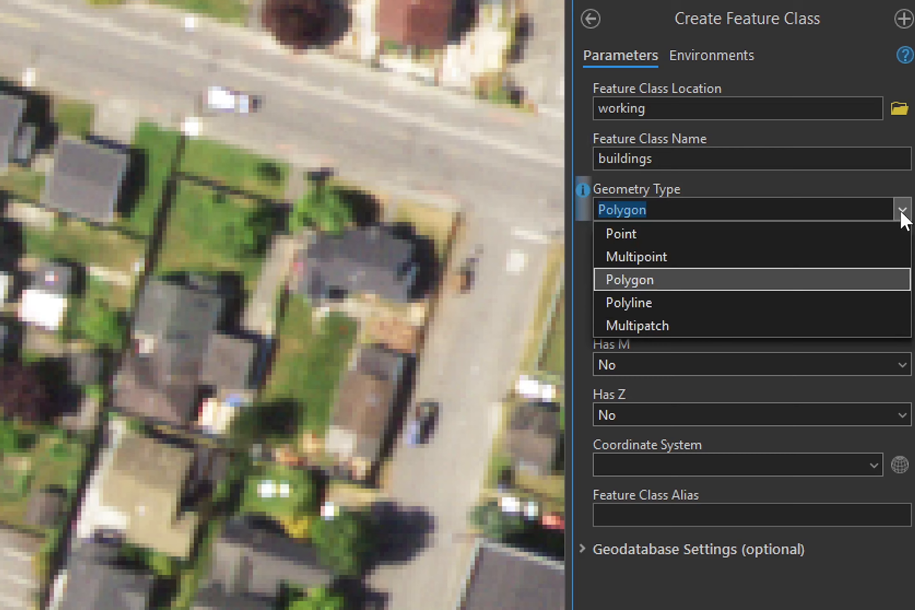
click(654, 281)
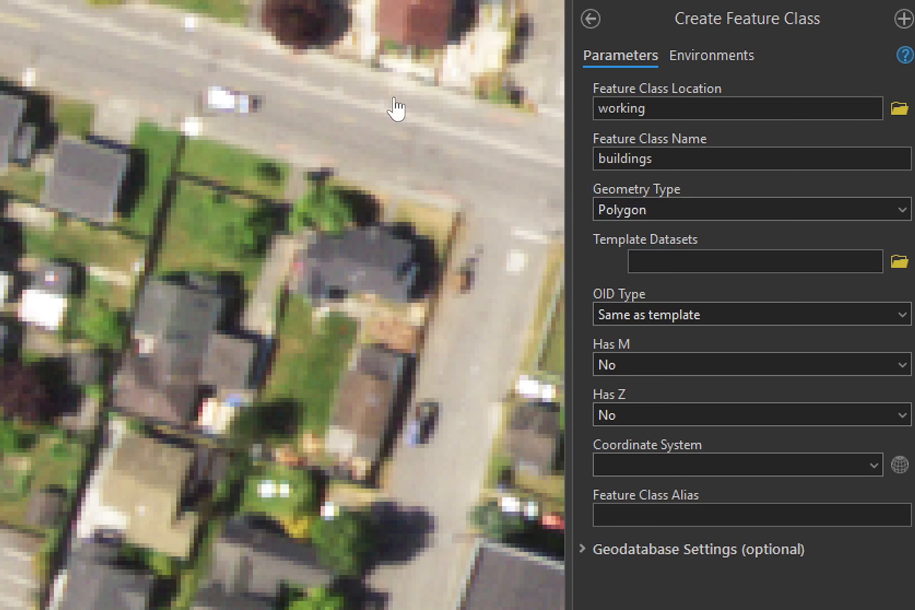
Assign the coordinate system of Arcata_South_NAIP.tif, NAD_1983_UTM_Zone_10N, and create the buildings shapefile.
click(874, 465)
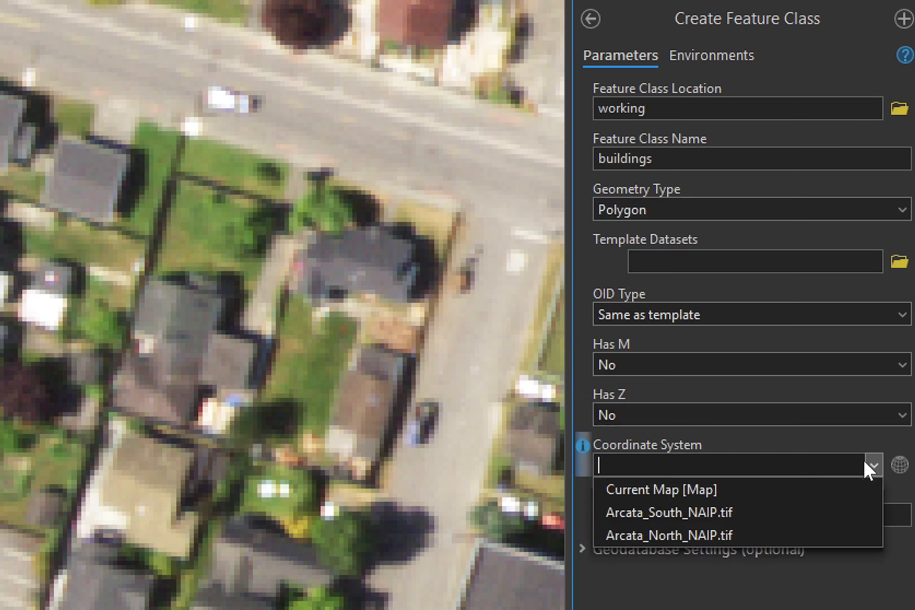
click(711, 511)
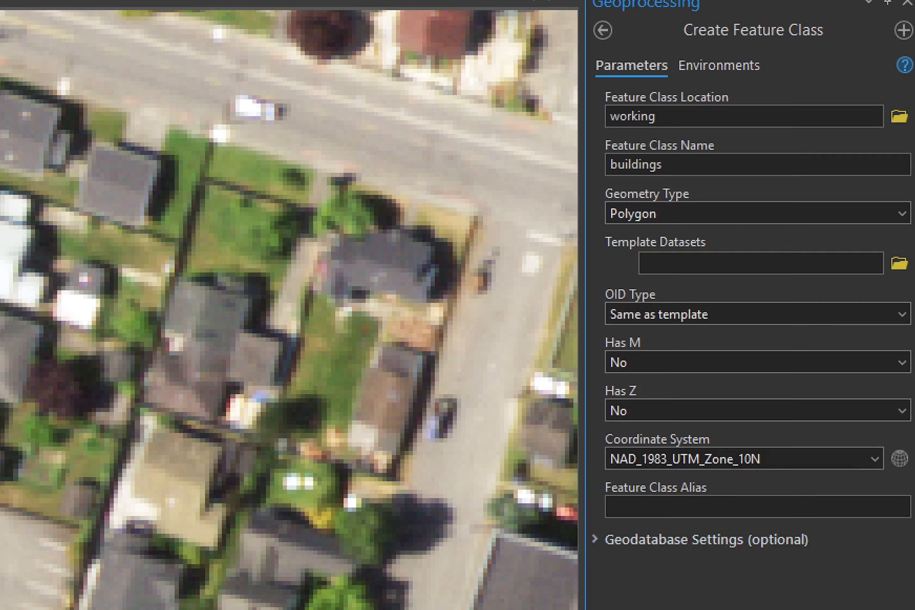
click(869, 572)
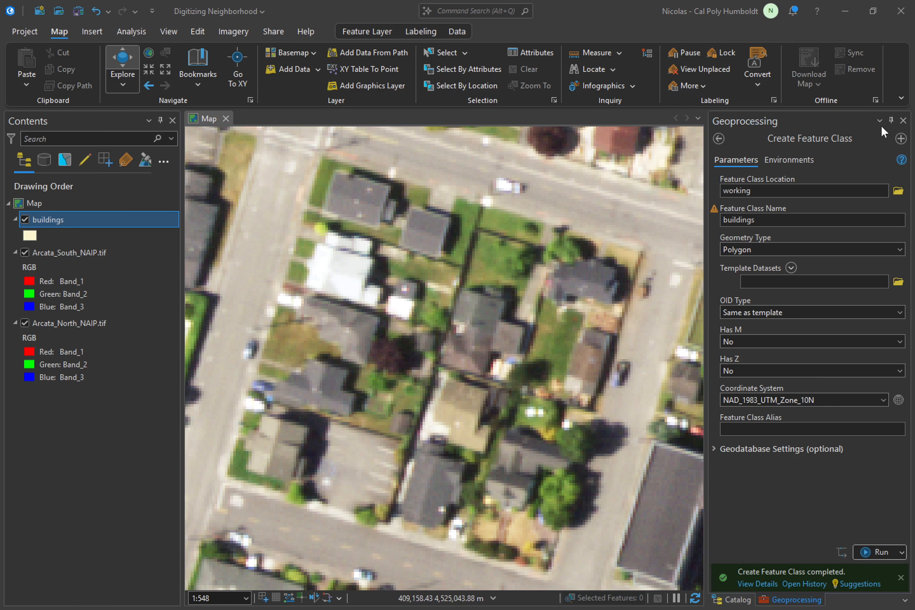
click(903, 120)
Set up a new shapefile in the working folder named trees with Point geometry.
click(738, 345)
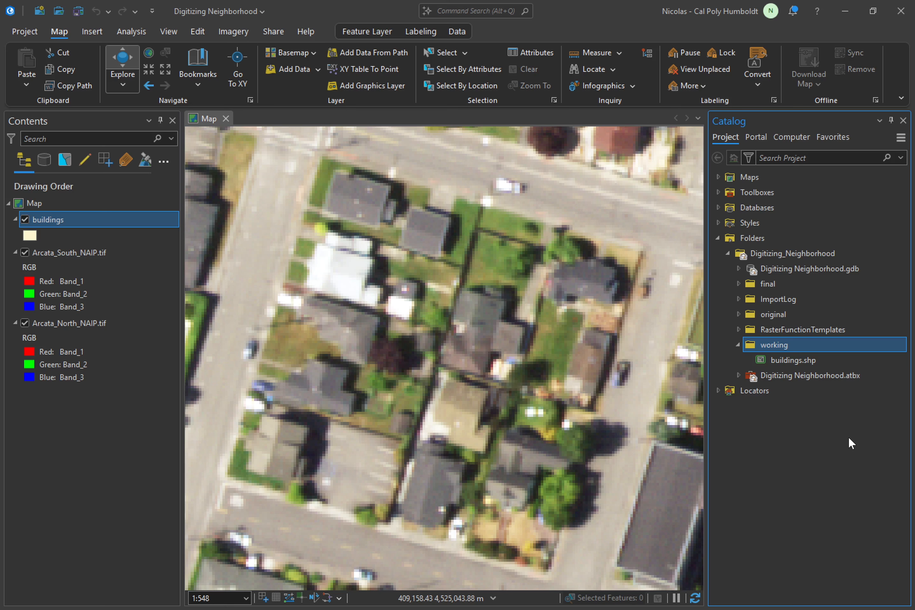
right_click(770, 344)
mouse_move(757, 352)
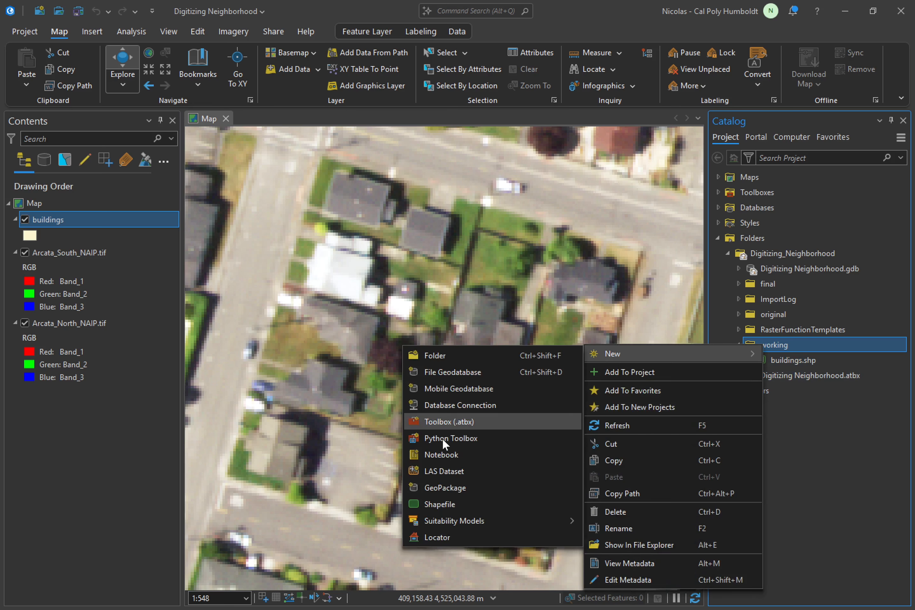
click(443, 504)
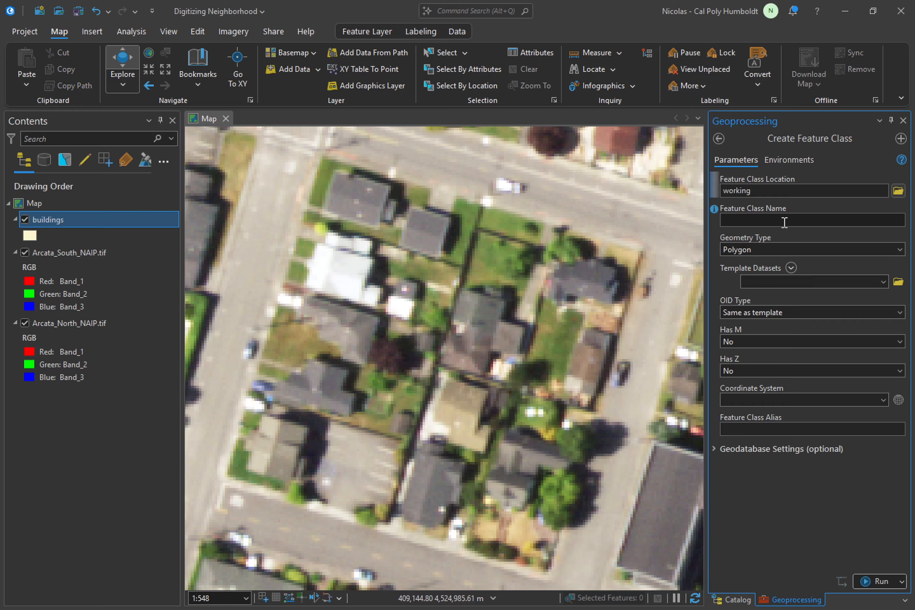
click(810, 225)
text(trees)
click(882, 249)
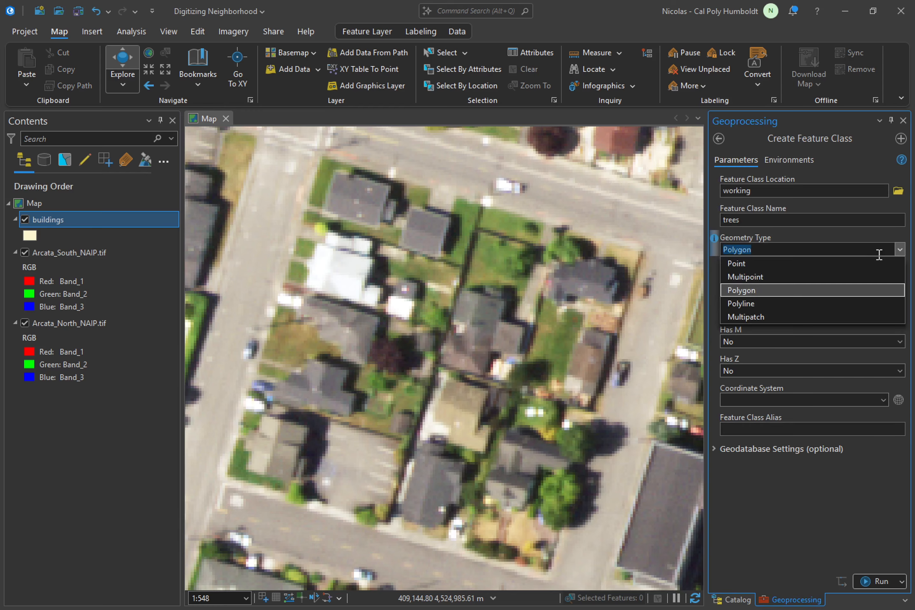
click(799, 262)
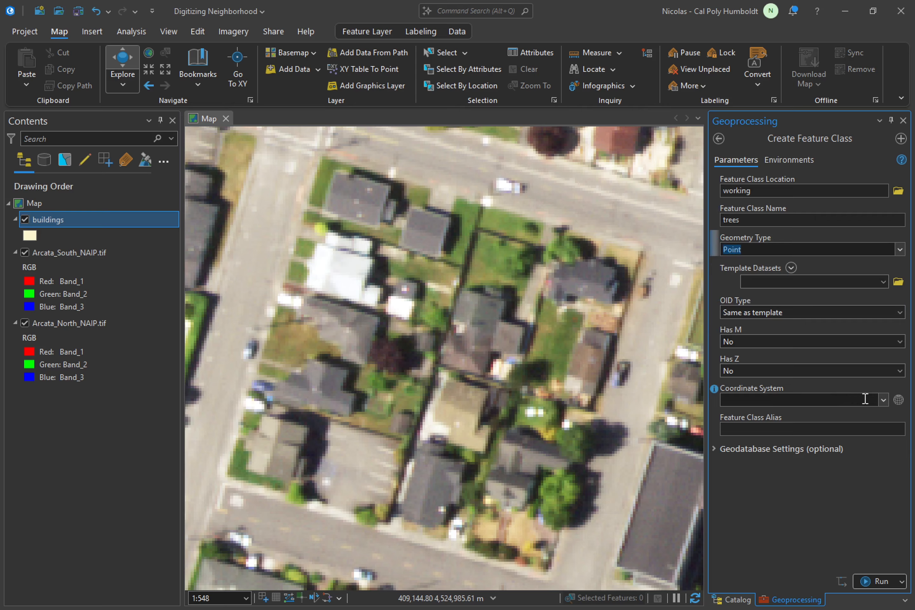
Assign the NAD_1983_UTM_Zone_10N coordinate system and create the trees shapefile.
click(881, 399)
click(829, 429)
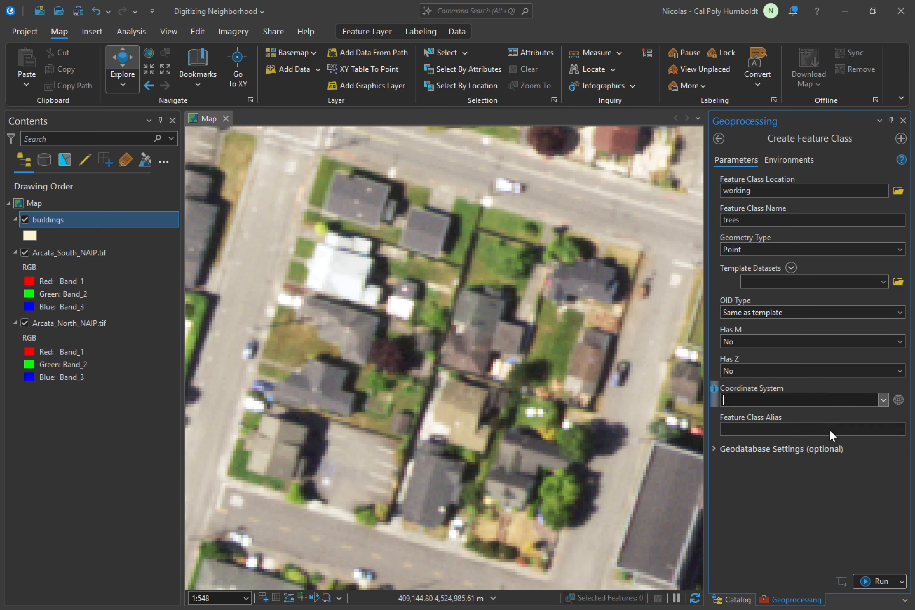
click(875, 578)
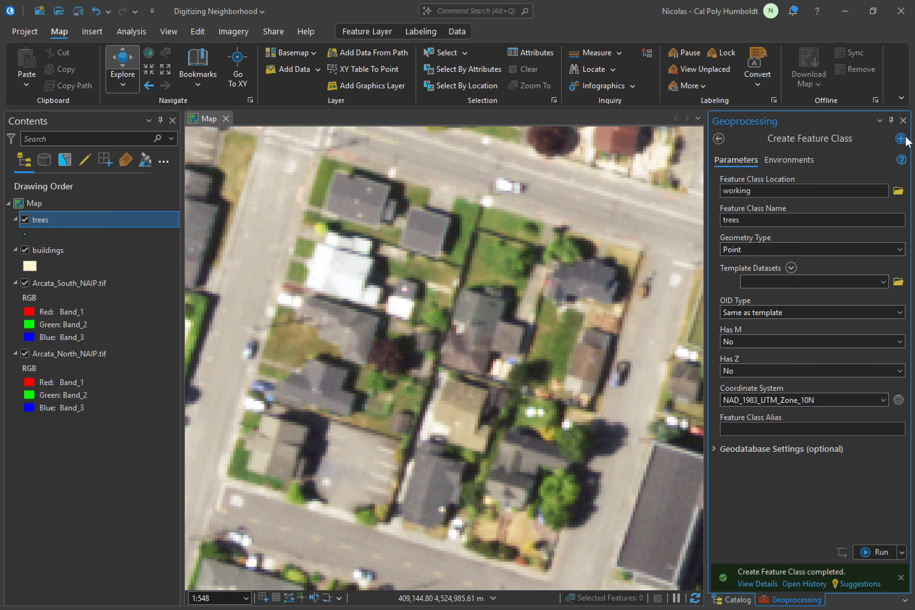
click(903, 121)
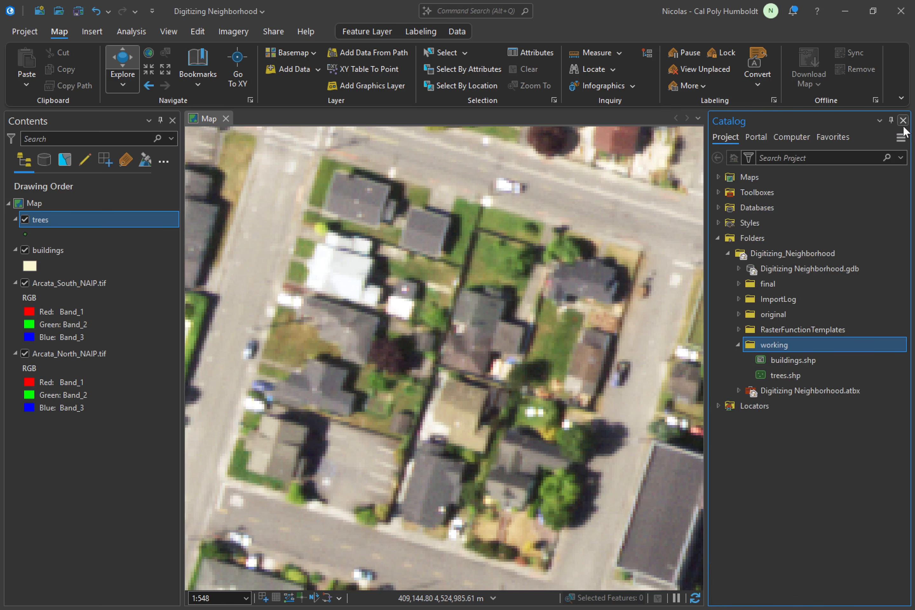
Create a Polyline shapefile named streets in the working folder, using the trees layer's NAD_1983_UTM_Zone_10N coordinate system.
right_click(774, 345)
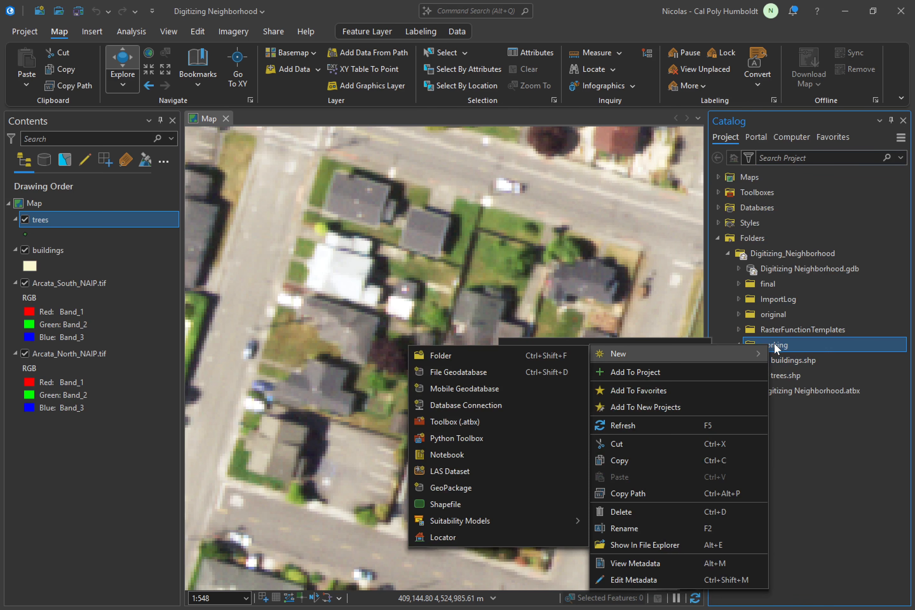
click(479, 503)
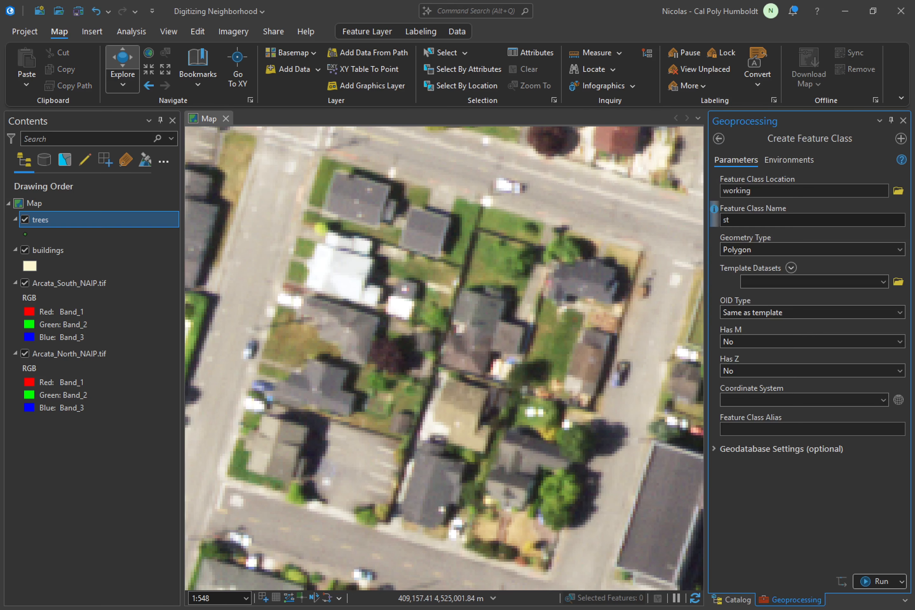
click(899, 249)
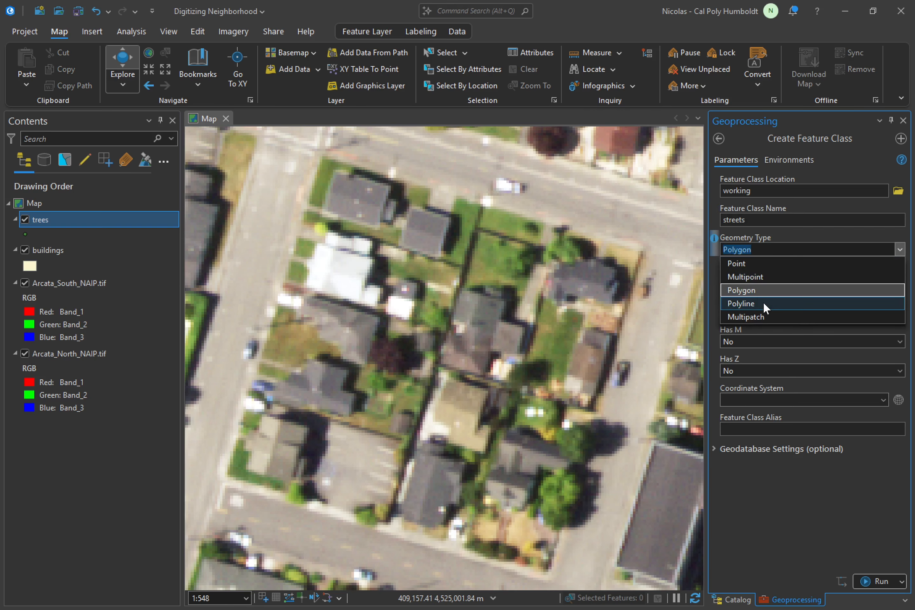
click(763, 301)
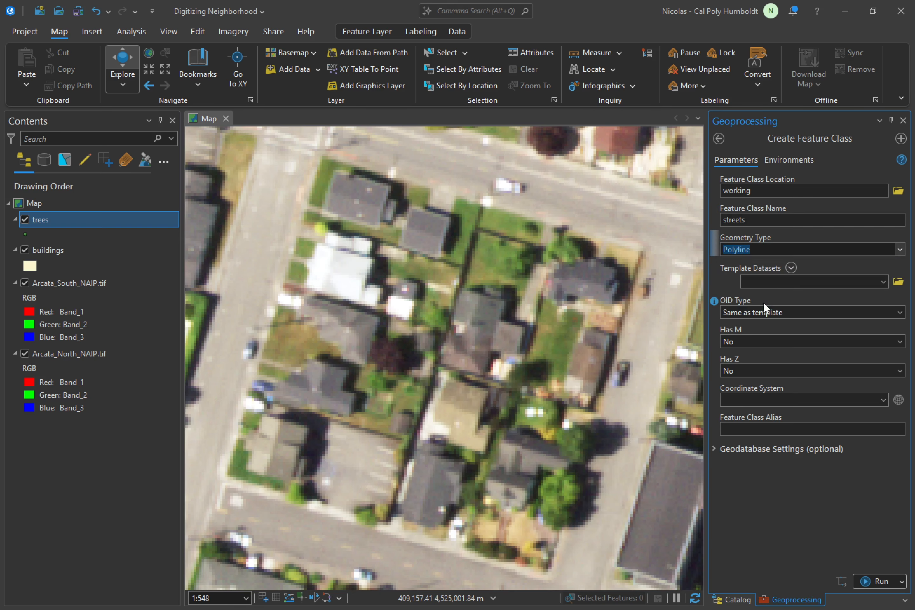
click(881, 399)
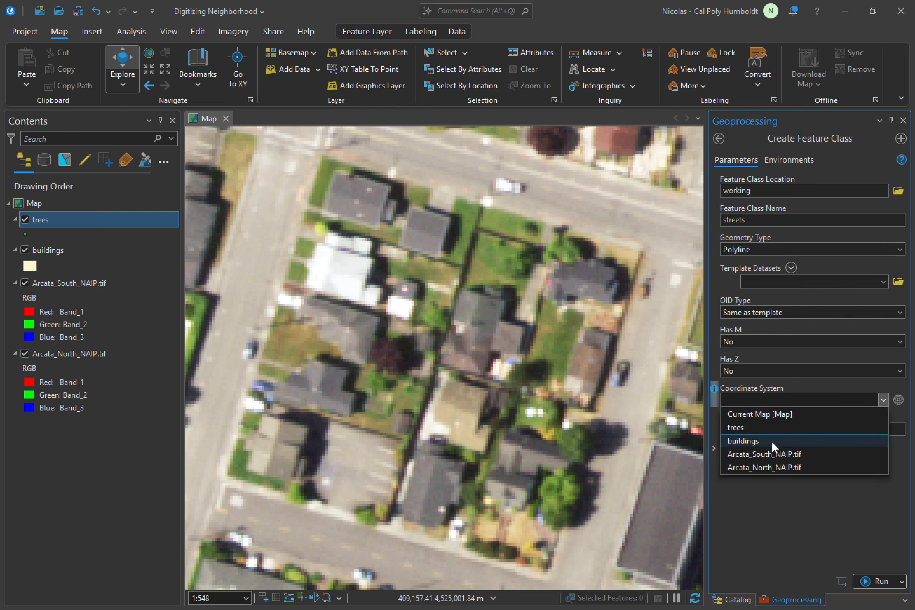
click(771, 429)
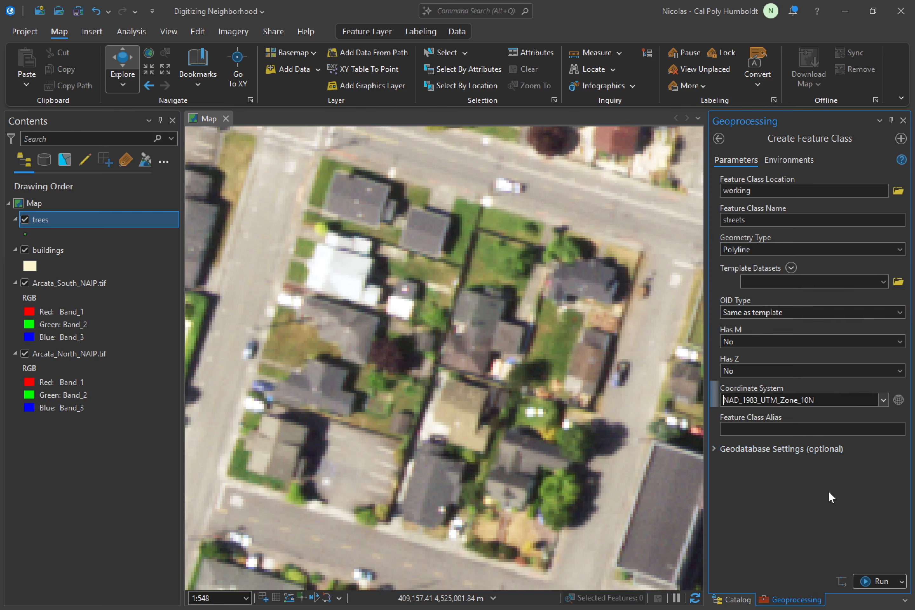
click(872, 581)
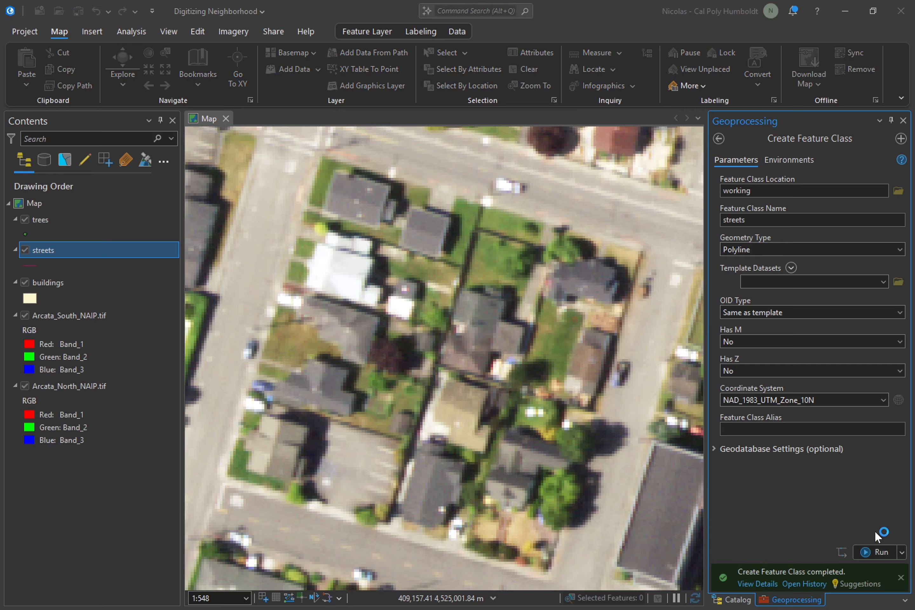
click(903, 120)
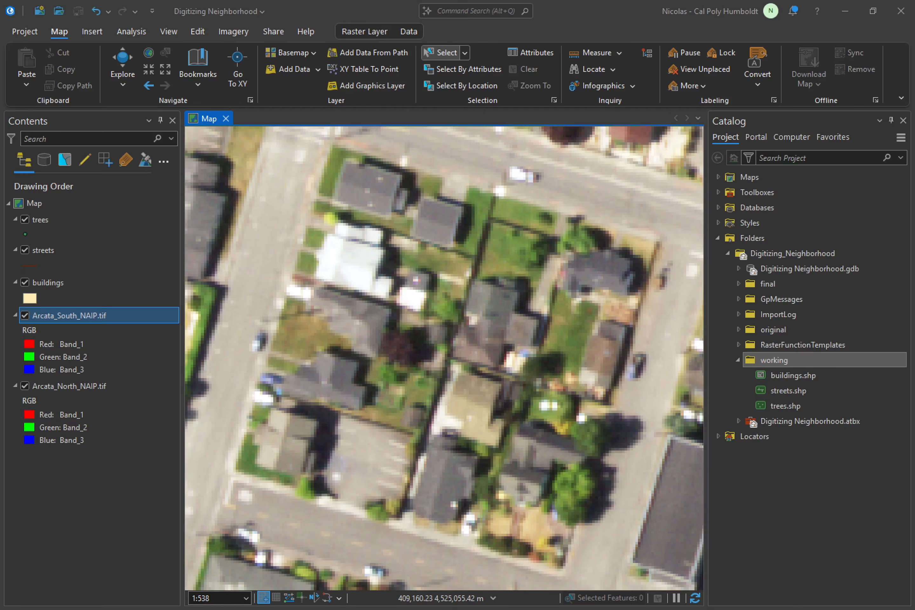
Start feature creation with the buildings polygon template, ready at the block's northwest corner.
click(196, 37)
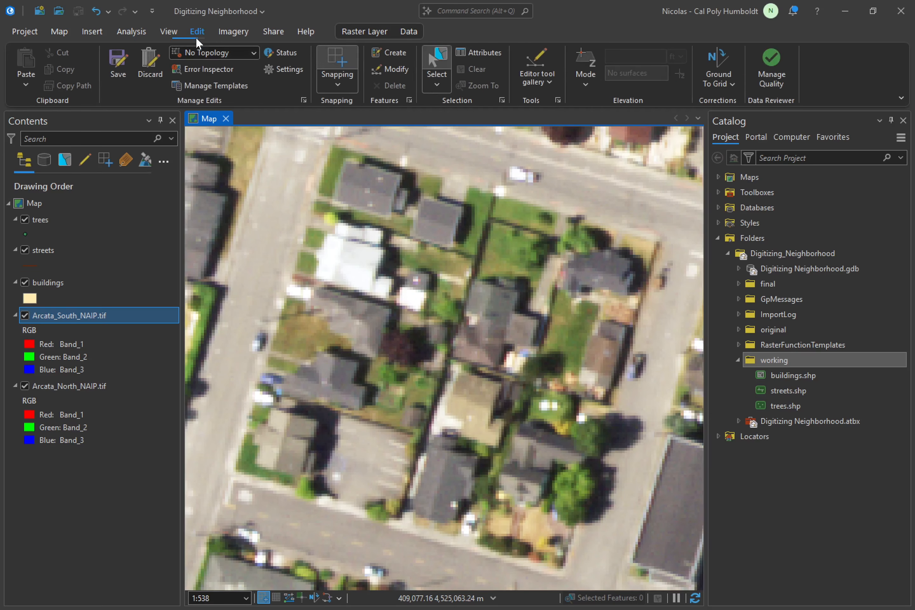
click(390, 51)
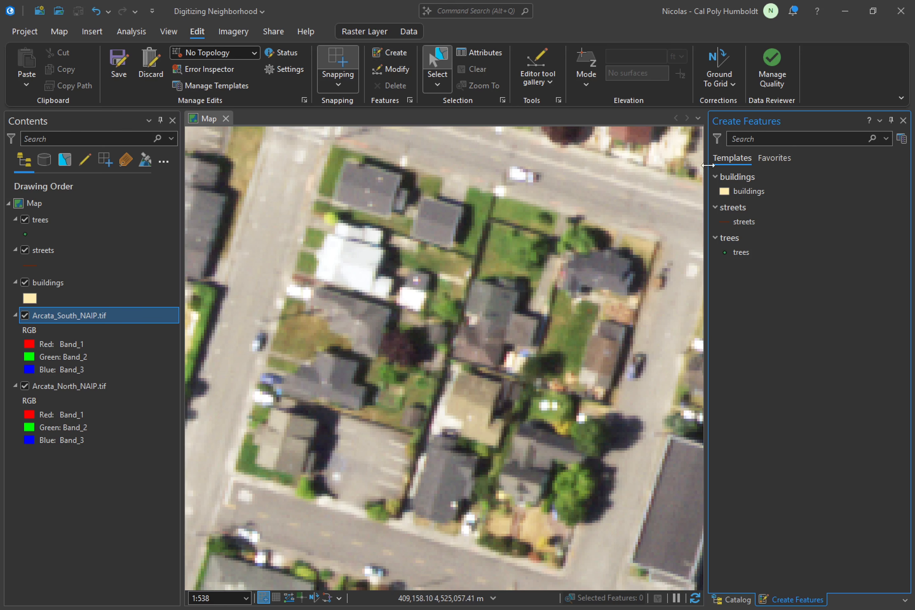
click(750, 191)
click(754, 189)
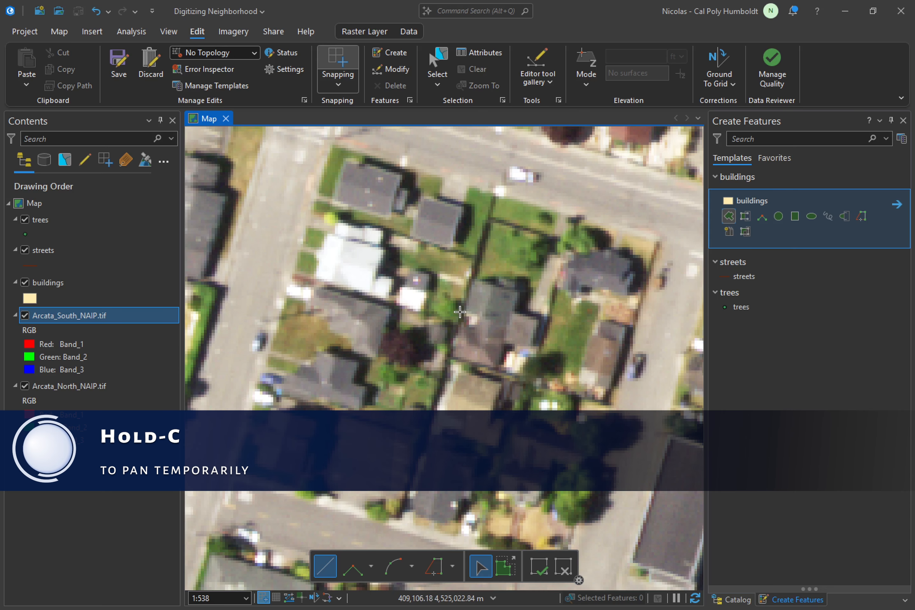
key(c)
drag(386, 222, 421, 300)
scroll(421, 300, up, 2)
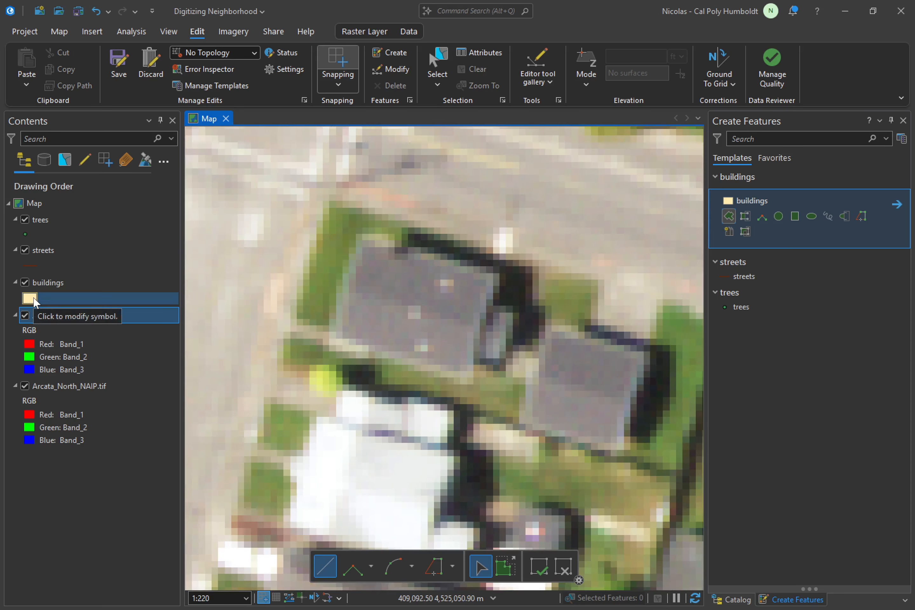
Give the buildings layer's symbol a magenta outline and no fill color, and apply the formatting.
click(31, 298)
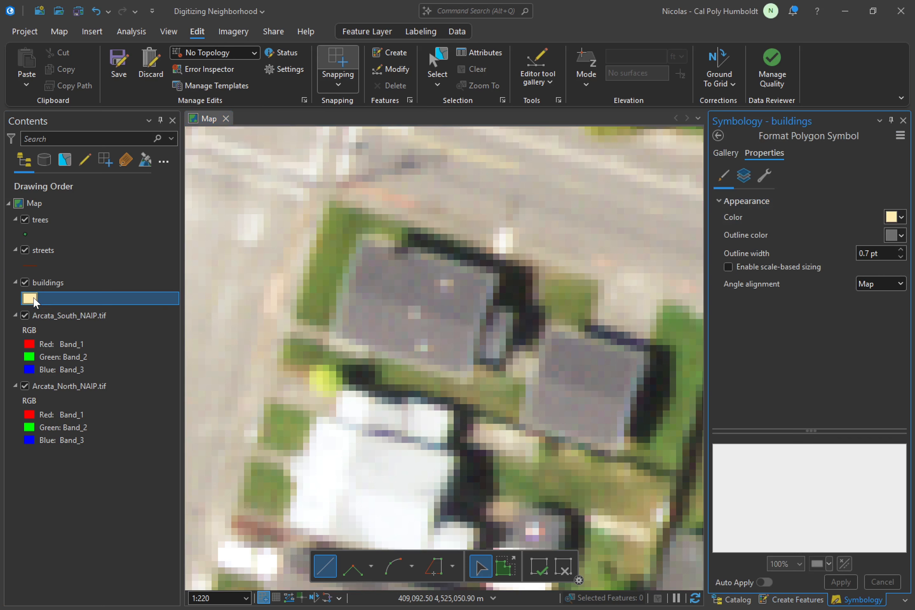
click(901, 236)
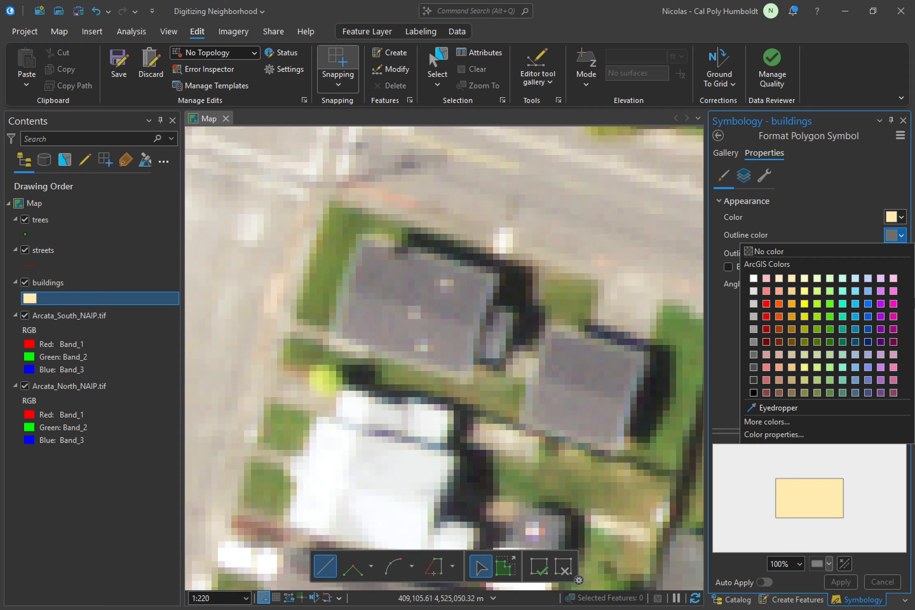
click(893, 304)
click(899, 217)
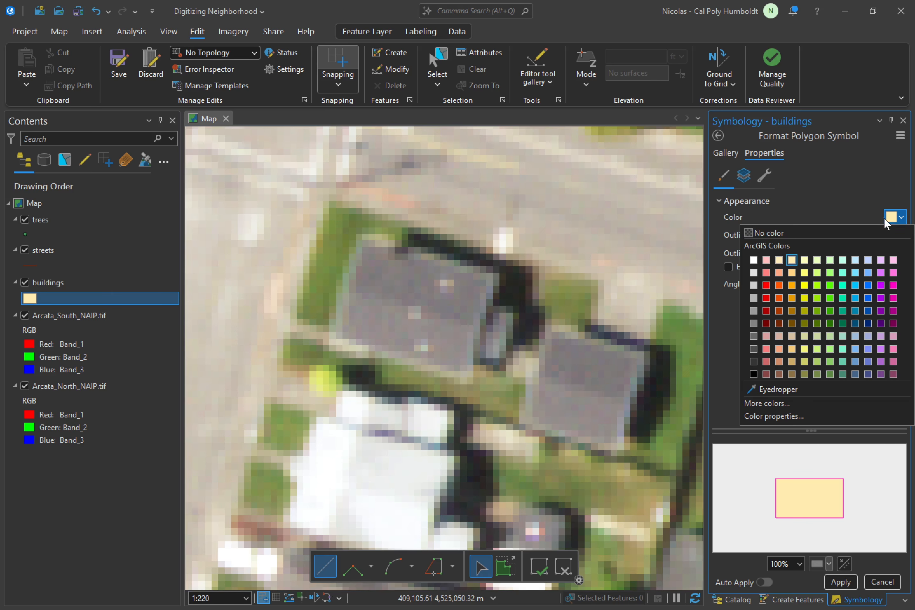
click(754, 235)
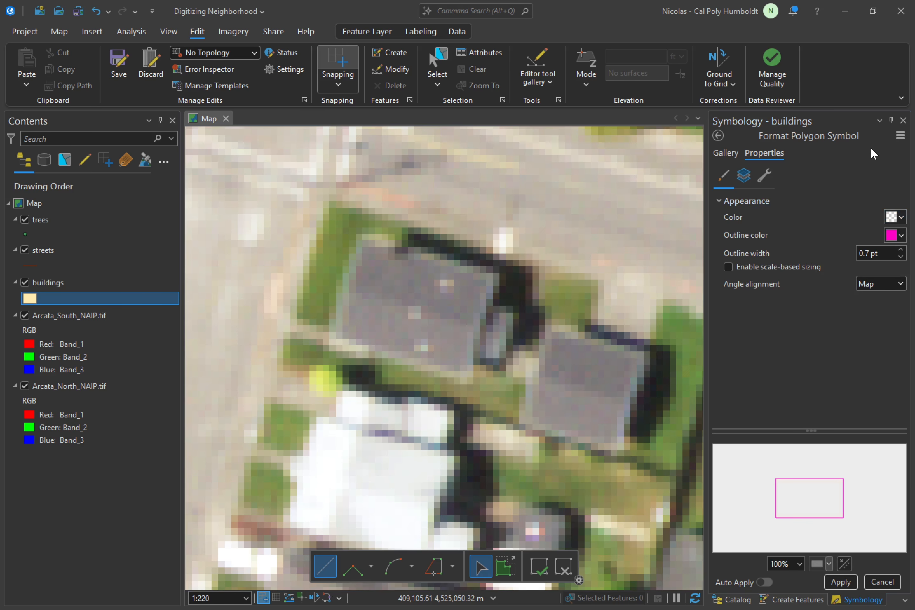
click(903, 122)
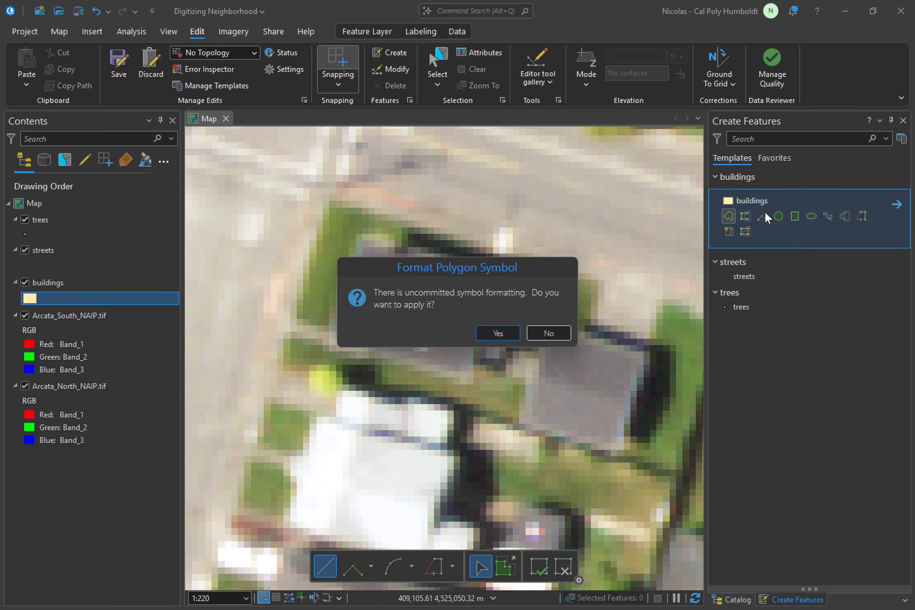
click(506, 331)
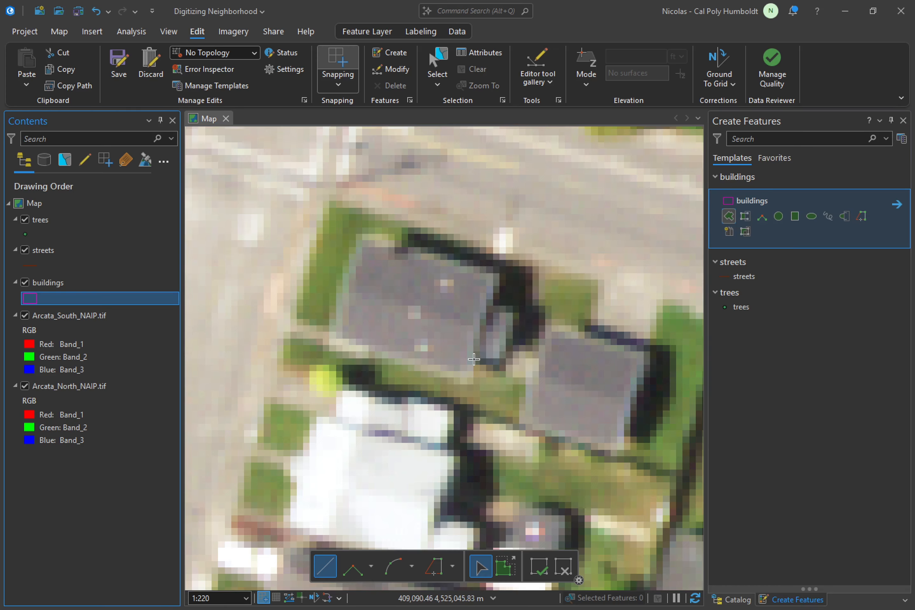
Digitize the gray-roofed building at the block's northwest corner as a polygon, including its small eastern extension.
click(475, 358)
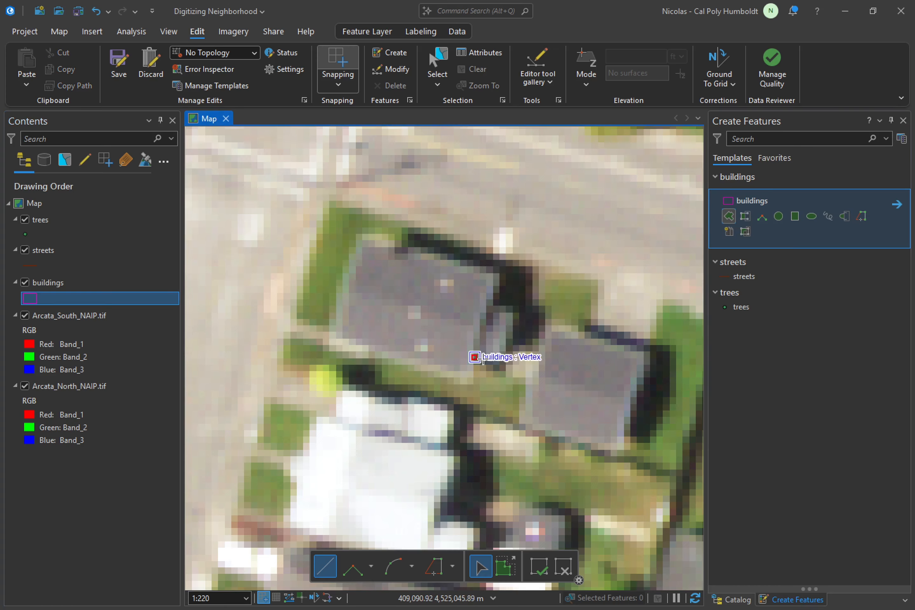
click(502, 365)
click(521, 313)
click(492, 304)
click(503, 275)
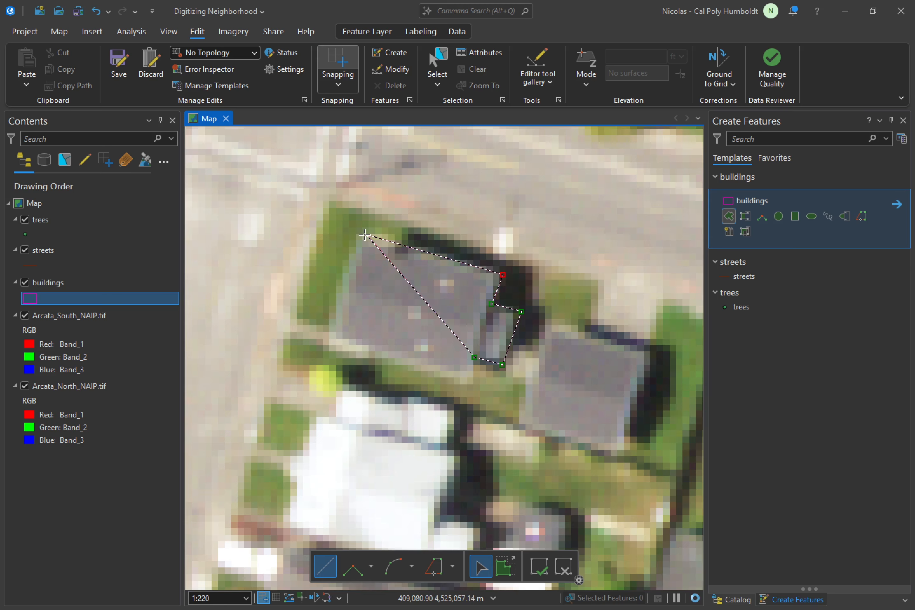
click(363, 235)
click(332, 332)
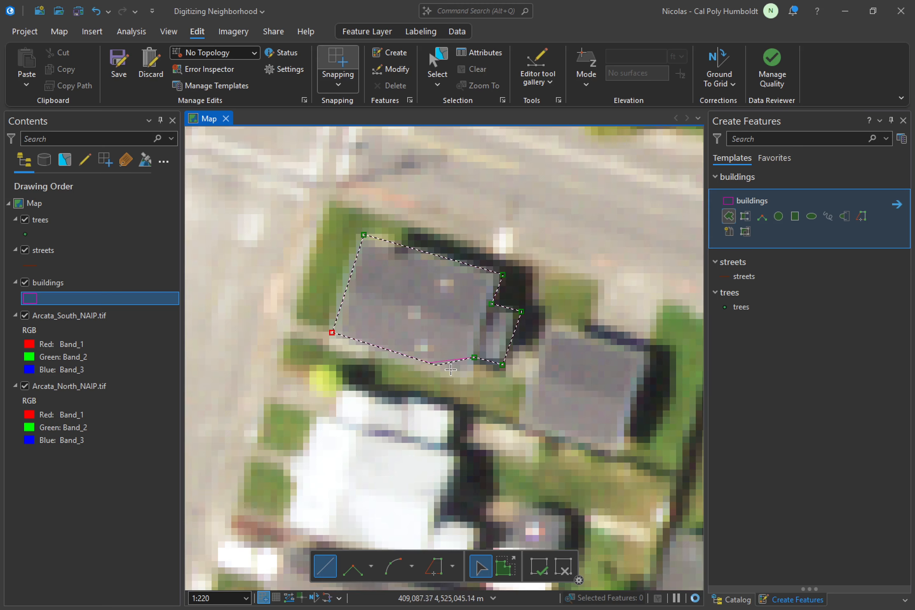
double_click(471, 373)
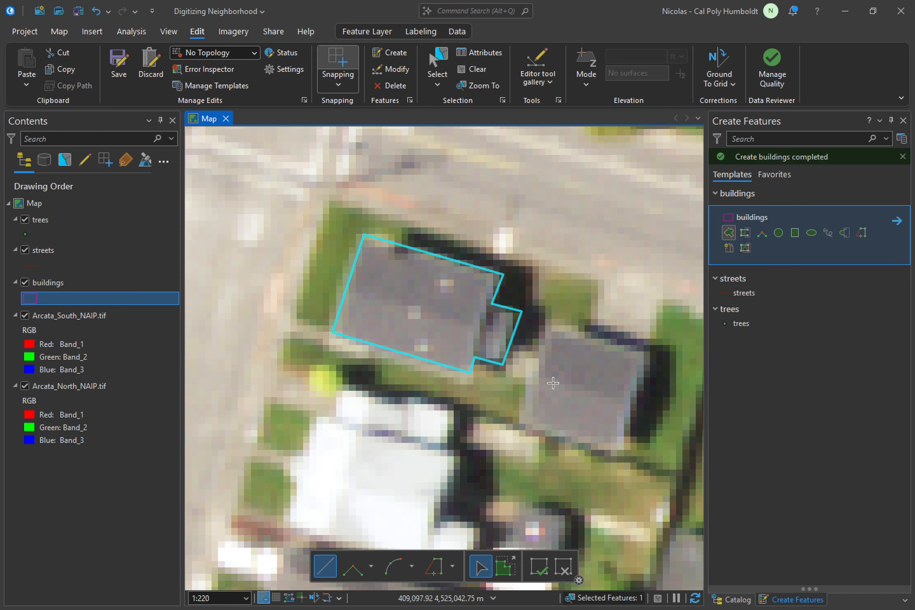
Digitize the smaller gray-roofed building just east of the corner house as a four-sided polygon.
click(553, 327)
click(647, 354)
click(620, 450)
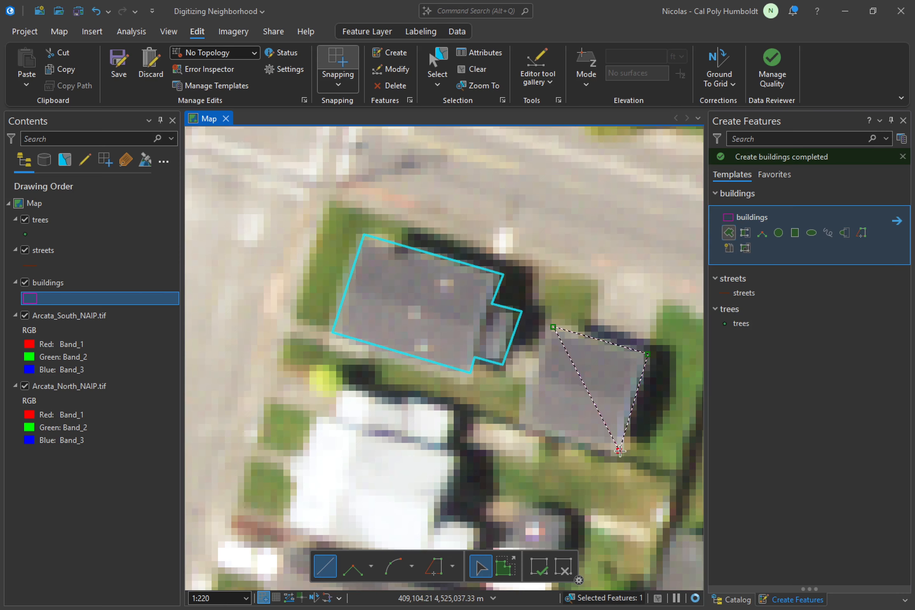
double_click(524, 422)
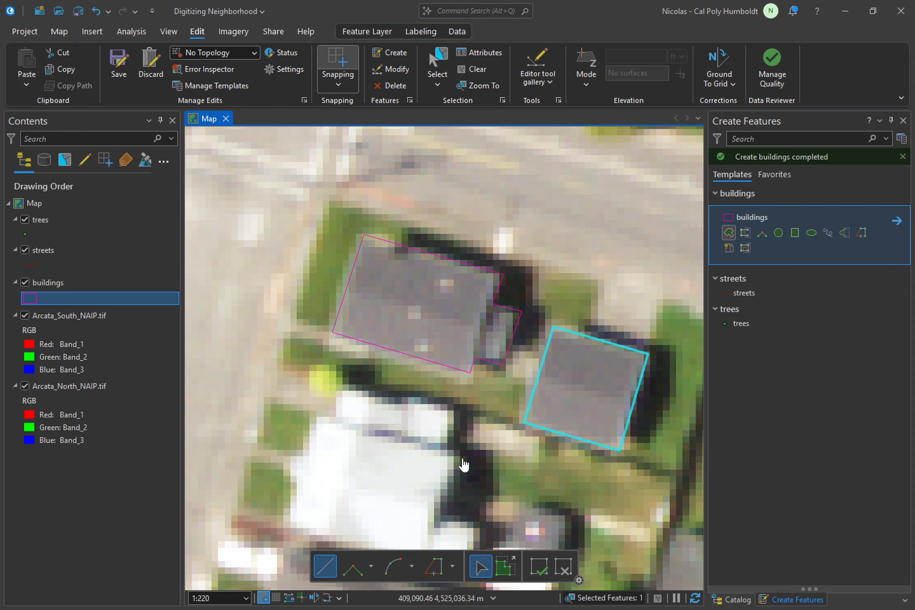
Digitize the white-roofed building south of the northwest corner house, tracing its stepped outline as a buildings polygon.
drag(477, 468, 512, 369)
click(326, 418)
click(356, 318)
click(370, 322)
click(383, 289)
click(485, 321)
click(478, 348)
click(495, 353)
click(474, 417)
click(520, 430)
double_click(500, 482)
Digitize the gray-roofed building directly south of the white-roofed one, tracing its irregular outline as a buildings polygon.
scroll(621, 438, down, 2)
mouse_move(621, 438)
mouse_down()
mouse_move(448, 355)
mouse_move(483, 512)
mouse_move(588, 336)
mouse_up()
key(alt)
scroll(428, 370, up, 2)
click(354, 305)
click(533, 360)
click(492, 479)
click(439, 460)
click(433, 430)
click(382, 410)
click(385, 380)
double_click(334, 362)
Digitize the second gray-roofed building south of the white-roofed one, tracing its notched outline as a buildings polygon.
drag(347, 496, 446, 323)
click(447, 288)
click(545, 316)
click(532, 364)
click(569, 377)
click(552, 432)
click(375, 383)
click(399, 321)
double_click(441, 333)
Digitize the tan-roofed building at the block's southwest corner, including its western projection.
drag(482, 403, 546, 213)
click(400, 235)
click(514, 271)
click(471, 410)
click(360, 375)
click(372, 326)
click(353, 319)
click(367, 275)
double_click(385, 280)
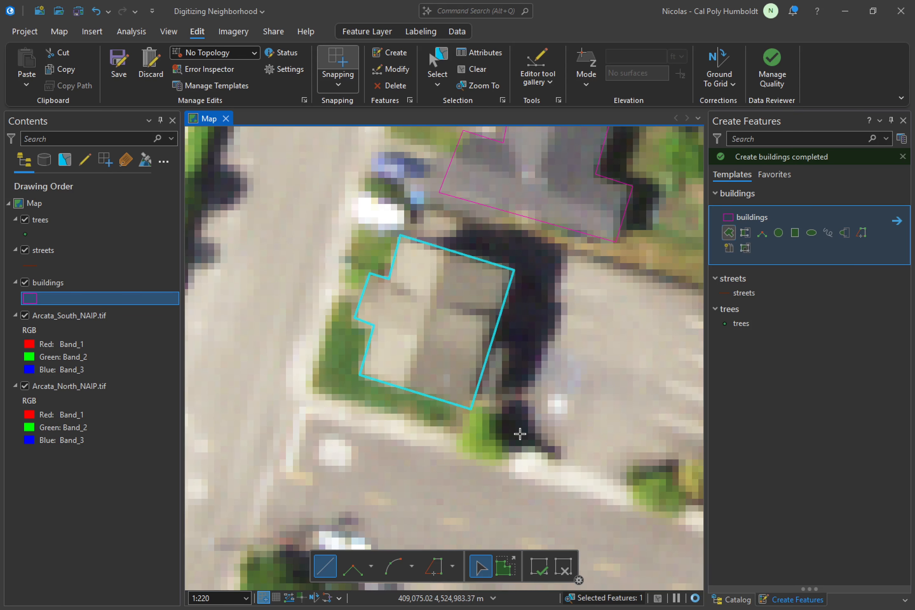
Digitize the long rectangular building across the street south of the block as a four-sided polygon.
scroll(516, 433, down, 4)
key(alt)
drag(490, 484, 499, 376)
scroll(482, 396, up, 4)
click(423, 271)
click(670, 347)
click(635, 459)
double_click(386, 386)
Digitize the stepped building immediately south of the long rectangular one as a buildings polygon.
drag(385, 386, 366, 246)
click(382, 275)
click(520, 321)
click(493, 417)
click(531, 433)
click(512, 492)
click(397, 450)
click(416, 414)
Check the snapping options for editing and which snap types are enabled.
scroll(447, 377, down, 5)
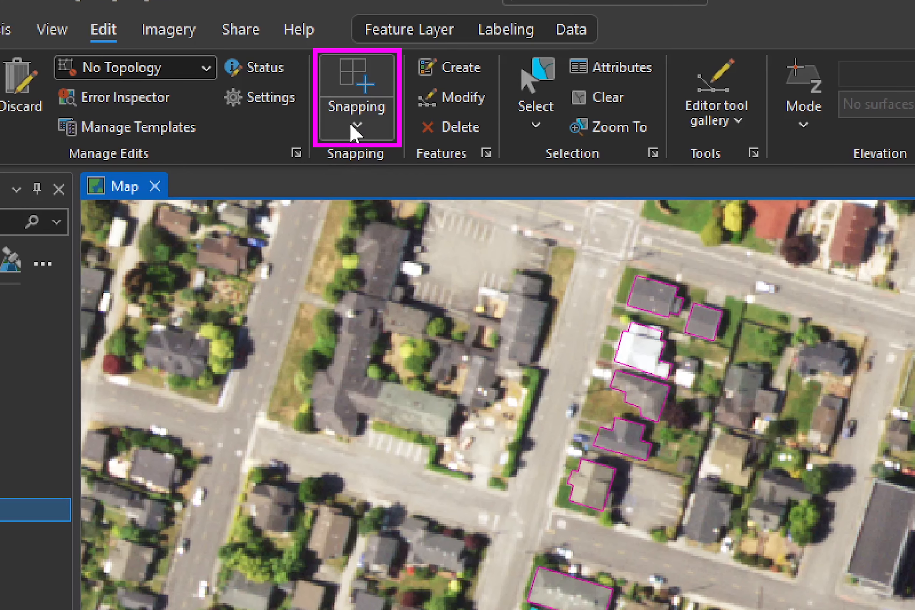
click(351, 124)
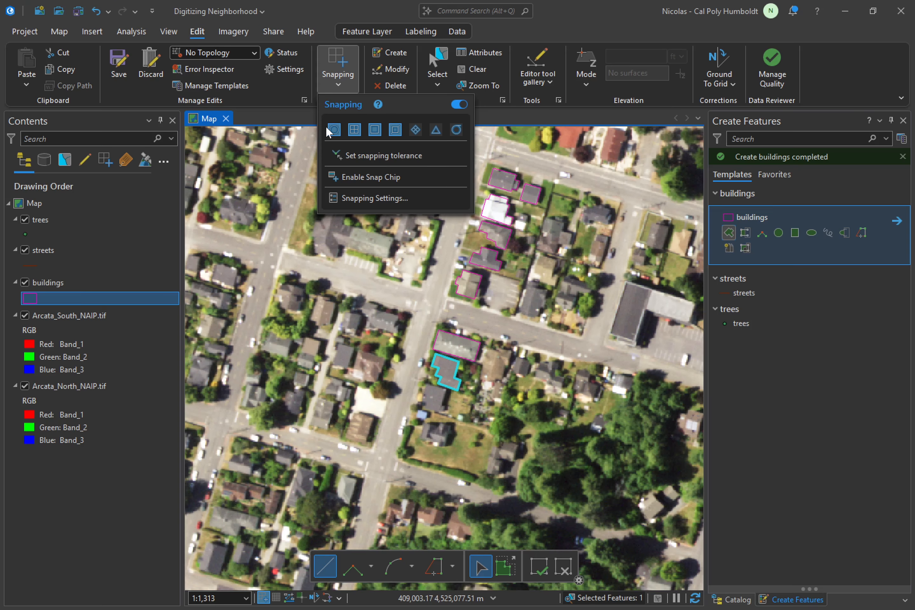
click(336, 87)
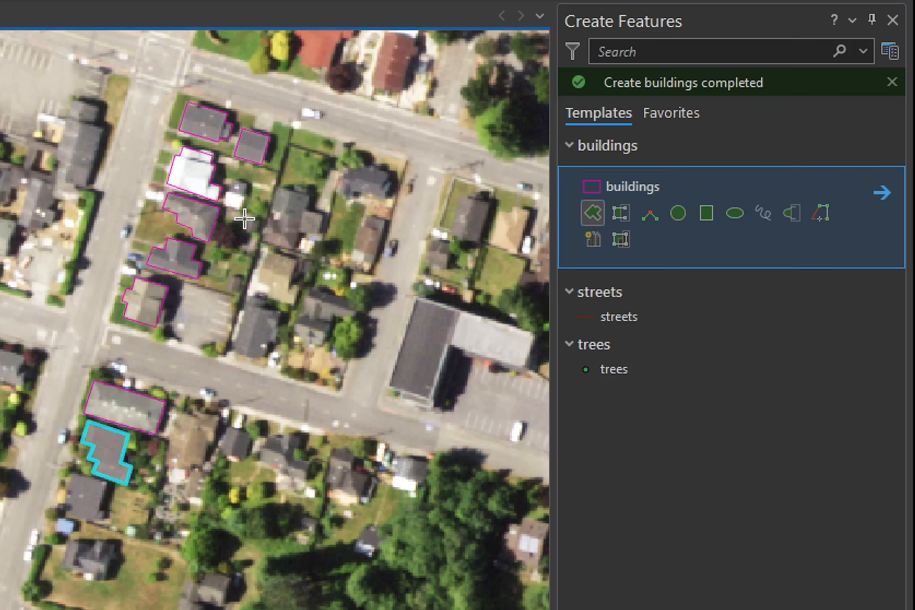
Digitize the street along the block's north edge as a streets line from its eastern intersection to its western intersection.
click(663, 316)
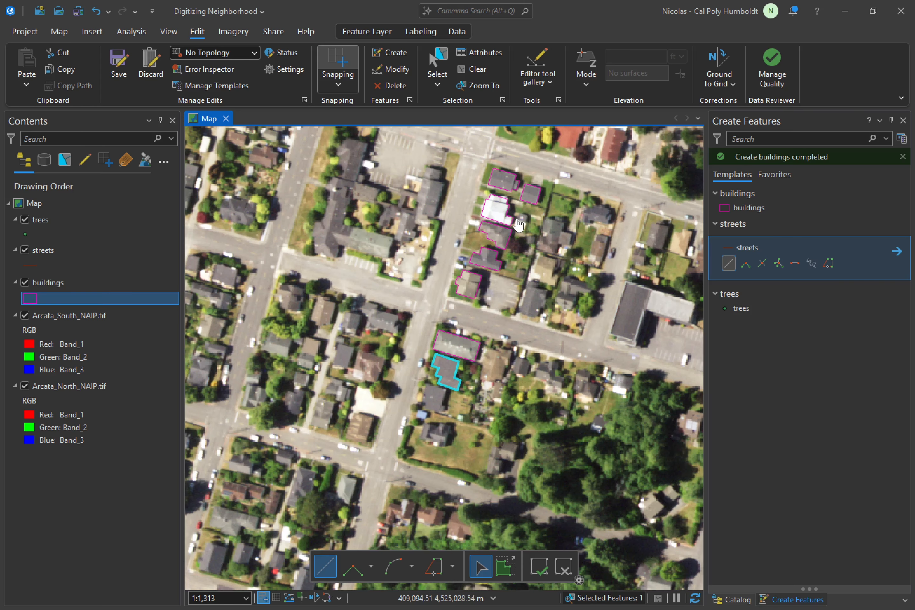
drag(518, 225, 436, 376)
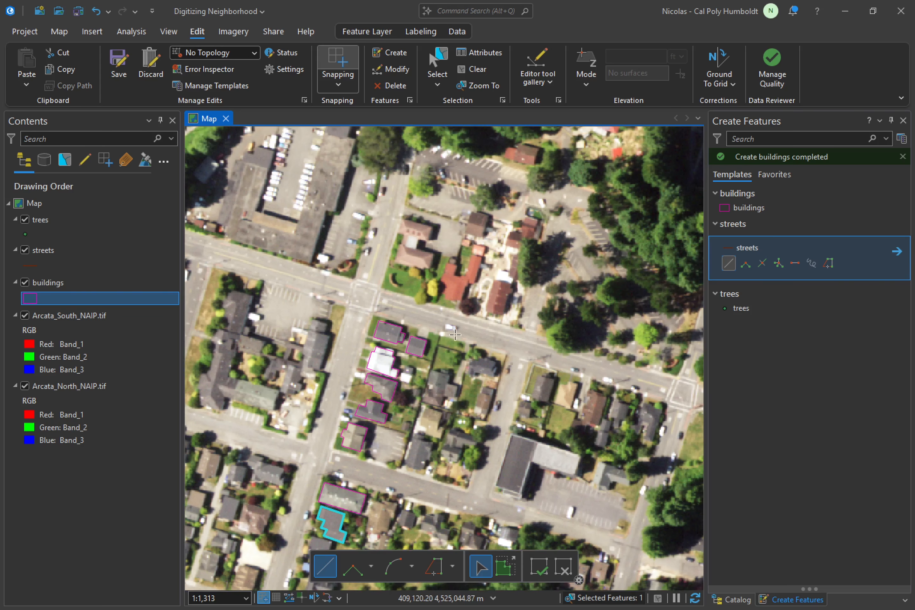
scroll(449, 345, up, 2)
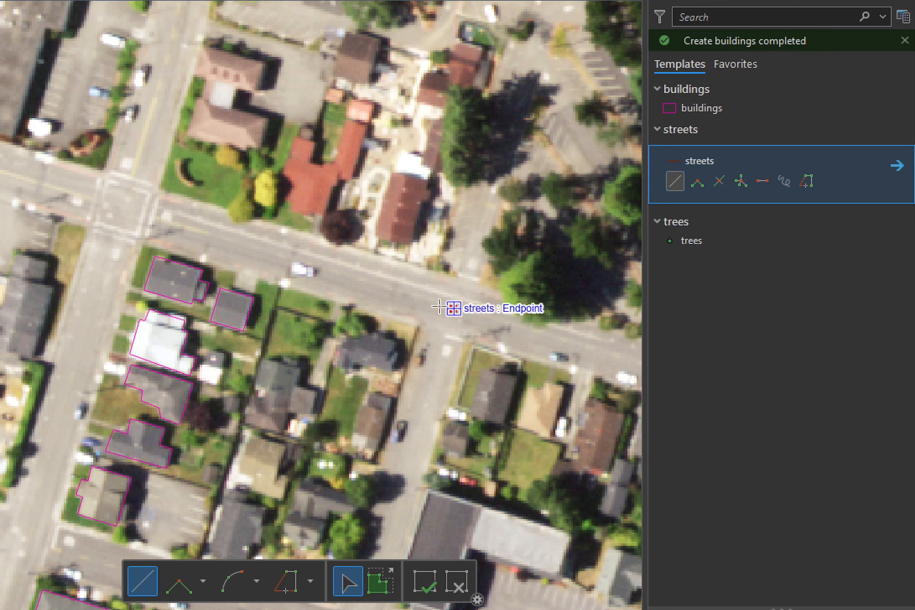
click(439, 307)
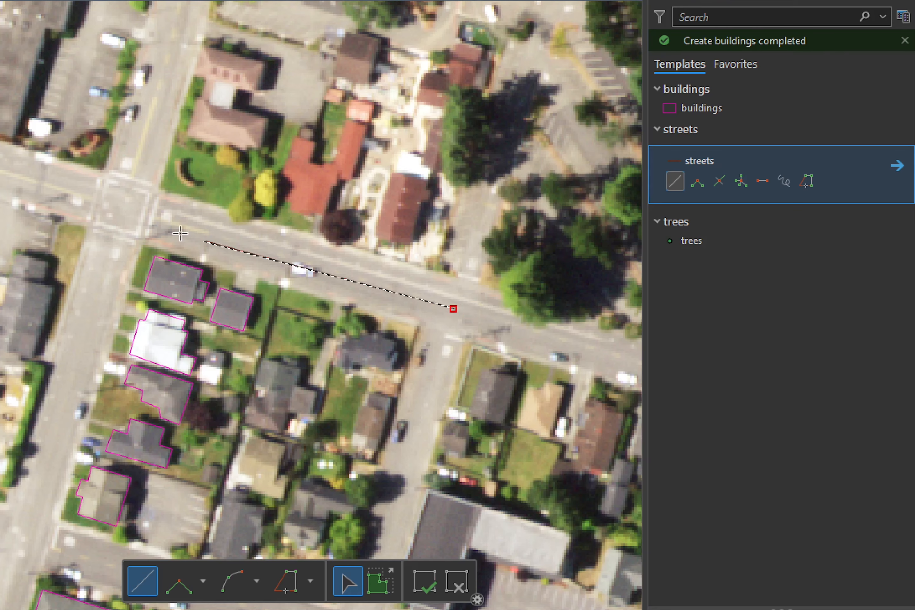
double_click(119, 207)
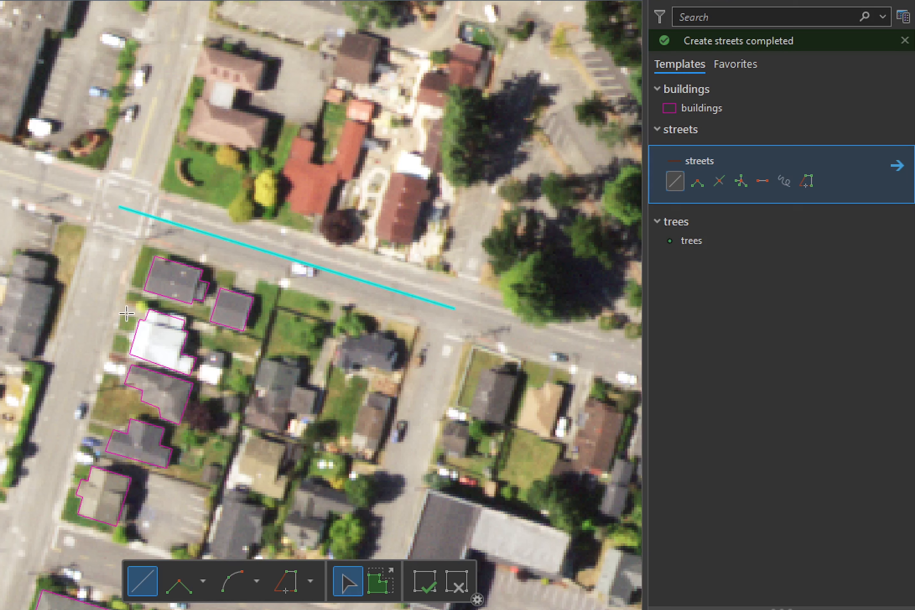
Try to digitize the block's western street starting just south of the north street's endpoint.
click(114, 231)
double_click(18, 551)
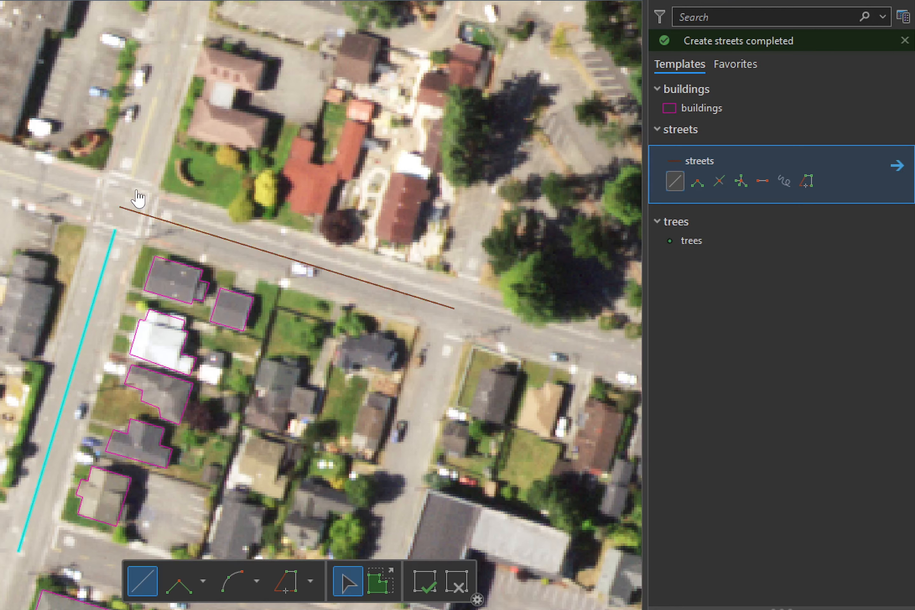
Digitize the block's western street from the north street's snapped western endpoint to the southwest intersection.
scroll(117, 218, up, 2)
scroll(114, 216, up, 1)
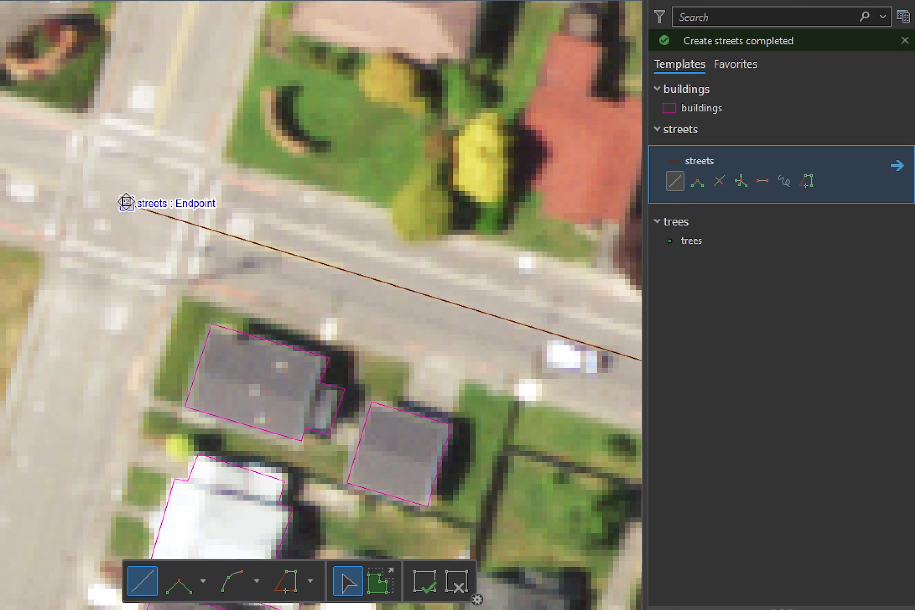
click(127, 203)
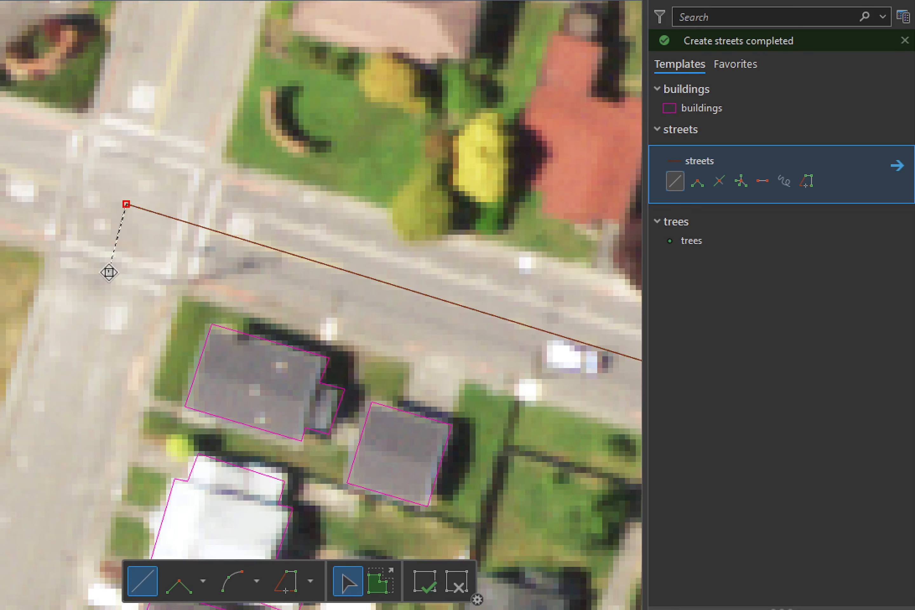
scroll(110, 282, down, 2)
drag(40, 530, 238, 371)
scroll(209, 409, up, 2)
double_click(222, 427)
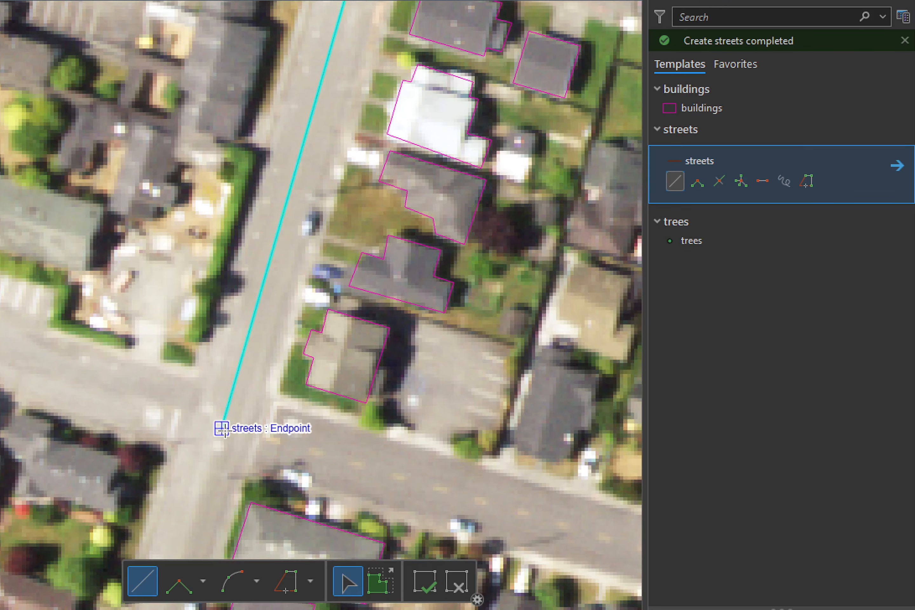
Digitize the block's southern street from the western street's snapped endpoint to the southeast intersection.
click(224, 429)
drag(519, 481, 204, 364)
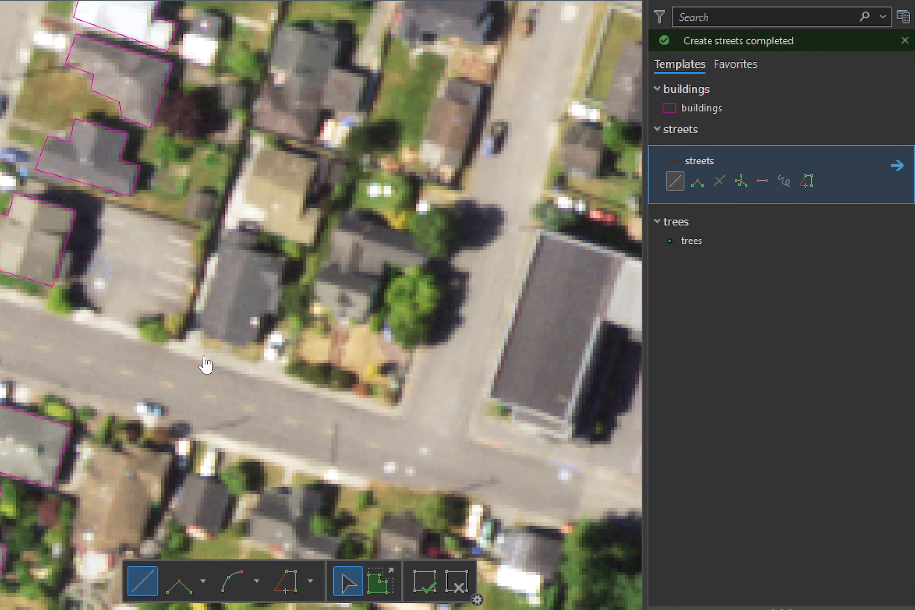
drag(444, 454, 308, 350)
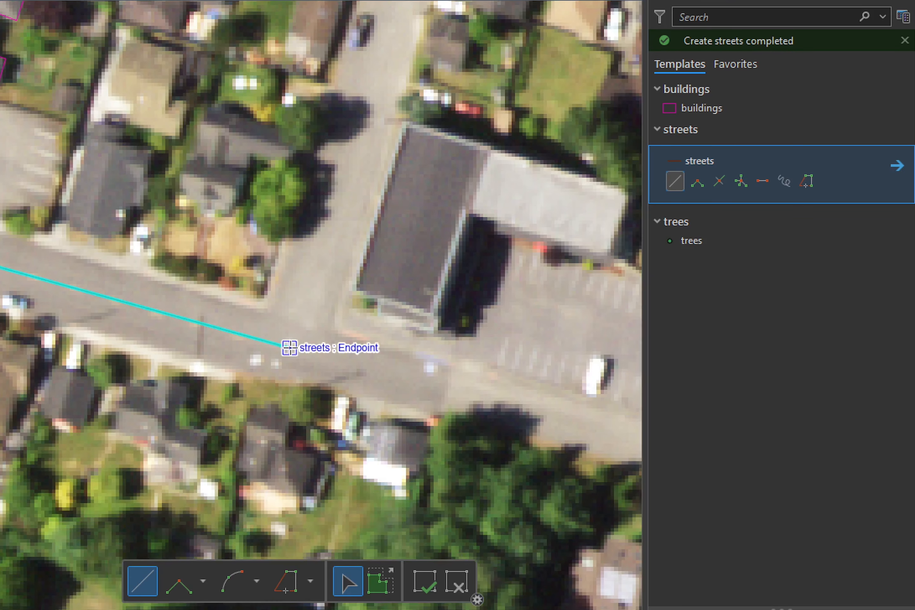
Digitize the block's eastern street between the endpoints of the southern and northern streets, closing the loop around the block.
click(289, 348)
drag(346, 190, 245, 534)
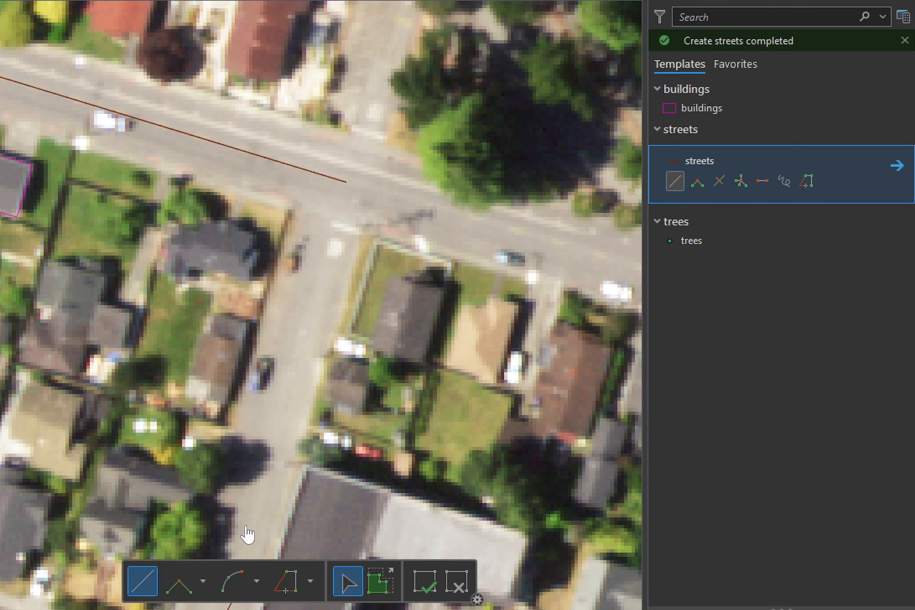
click(346, 182)
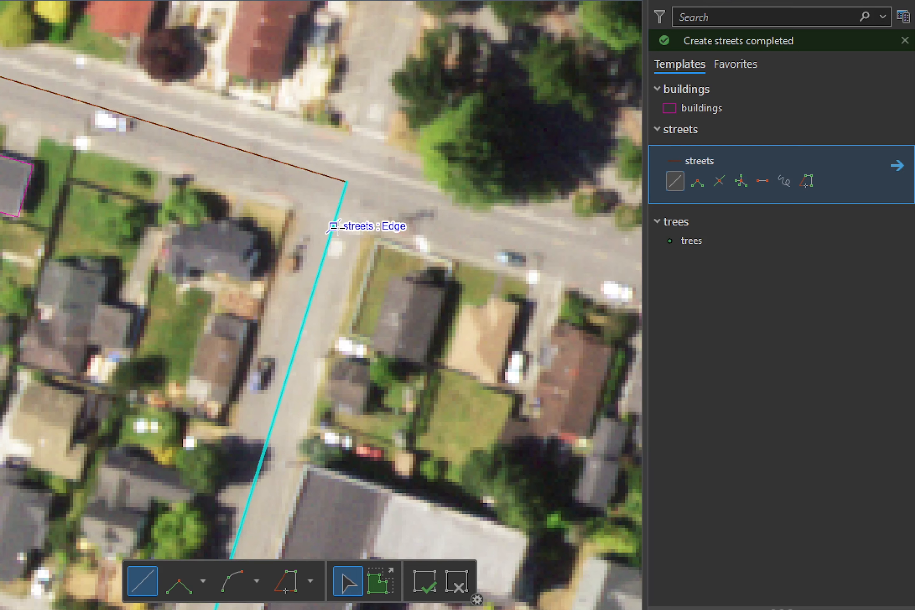
Place trees points on the individual trees around the two digitized buildings south of the block and in the yards south and east of them.
scroll(229, 239, down, 4)
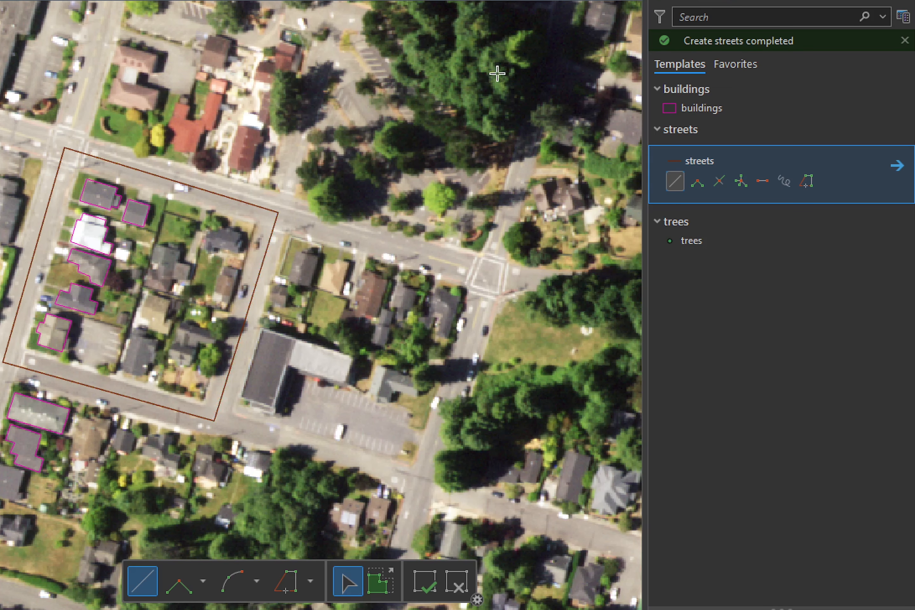
drag(308, 311, 382, 189)
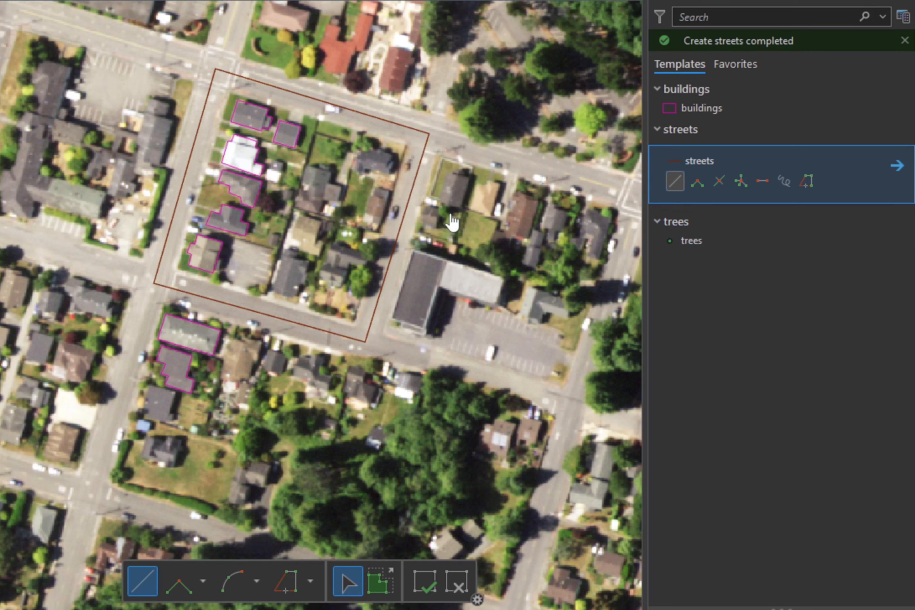
scroll(272, 400, up, 5)
click(693, 241)
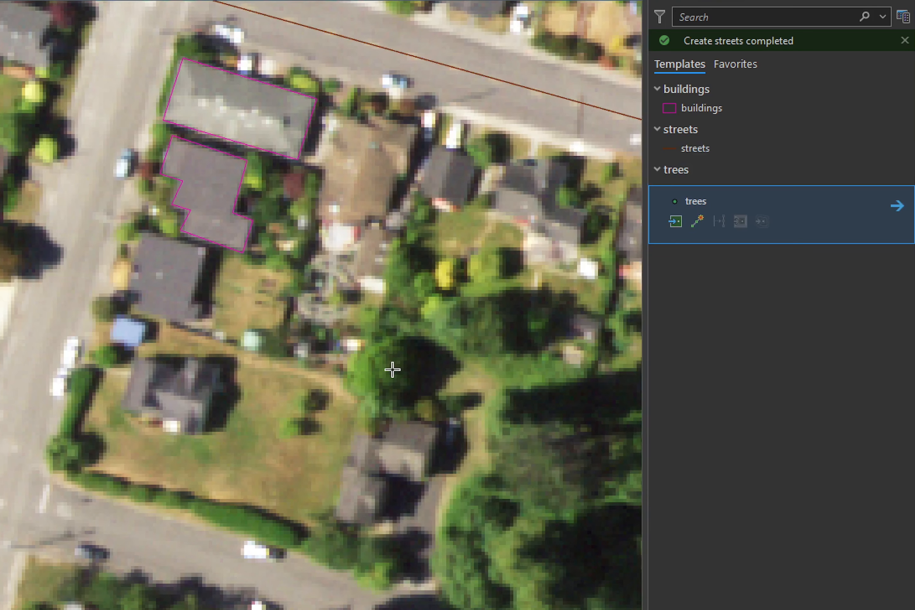
click(291, 429)
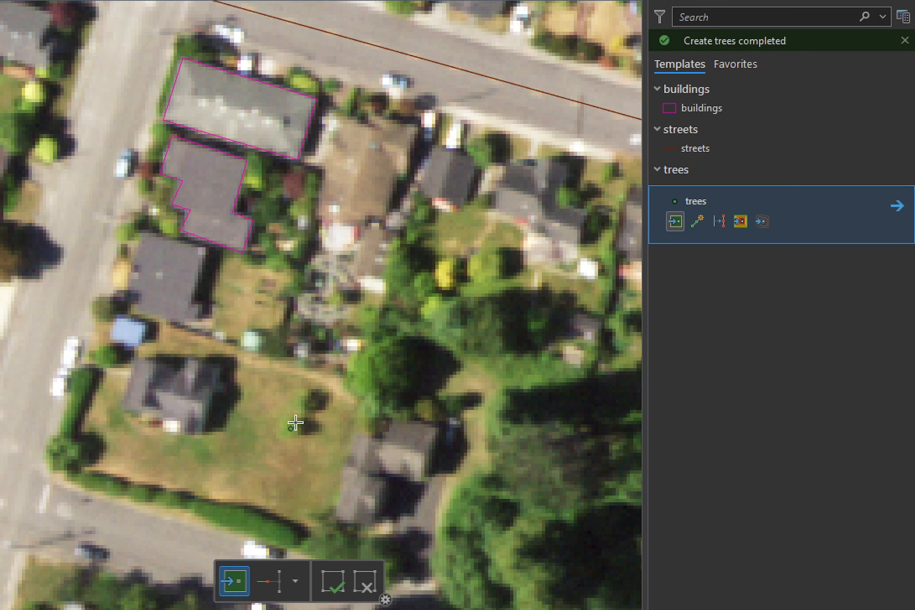
click(307, 399)
click(59, 455)
click(265, 210)
click(301, 206)
click(193, 46)
click(481, 155)
click(568, 199)
click(611, 168)
click(492, 324)
click(382, 369)
click(486, 262)
click(444, 274)
click(421, 284)
click(440, 311)
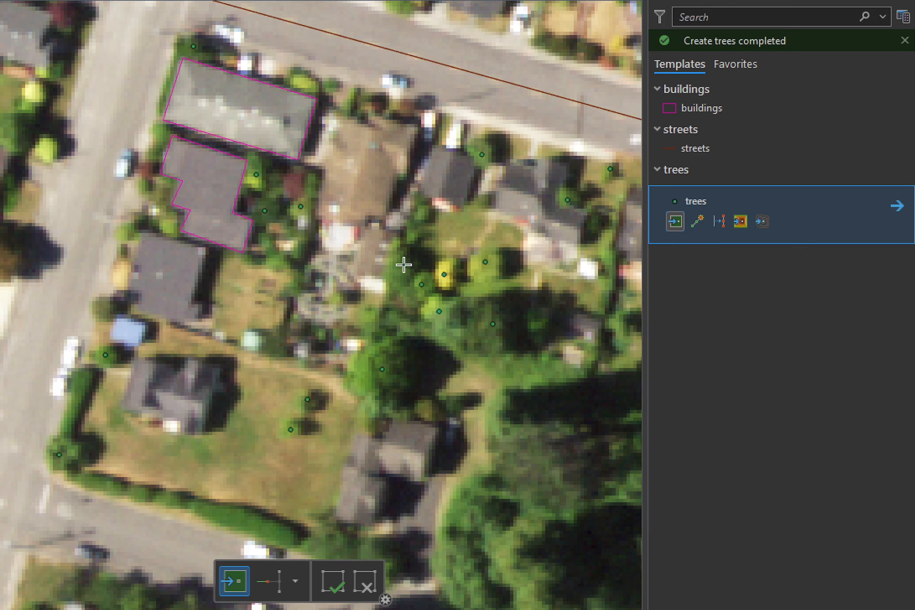
click(398, 270)
click(411, 237)
click(423, 208)
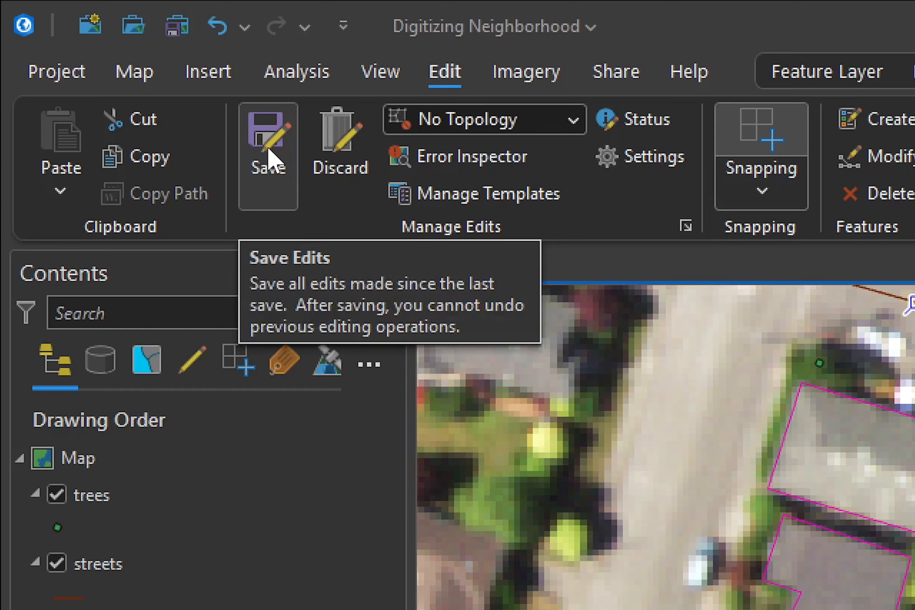
Save all edits to the digitized features and return to the map navigation tools.
click(271, 157)
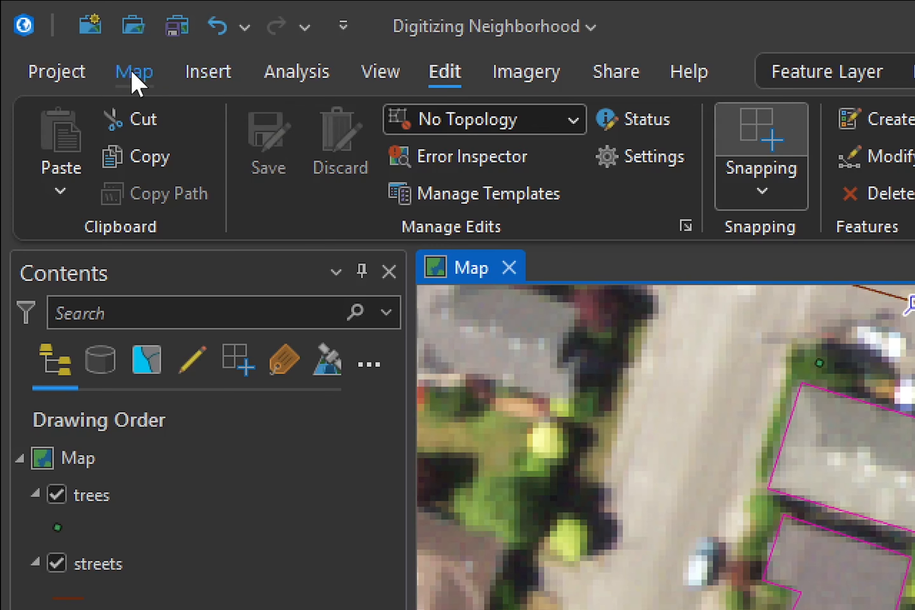
click(134, 73)
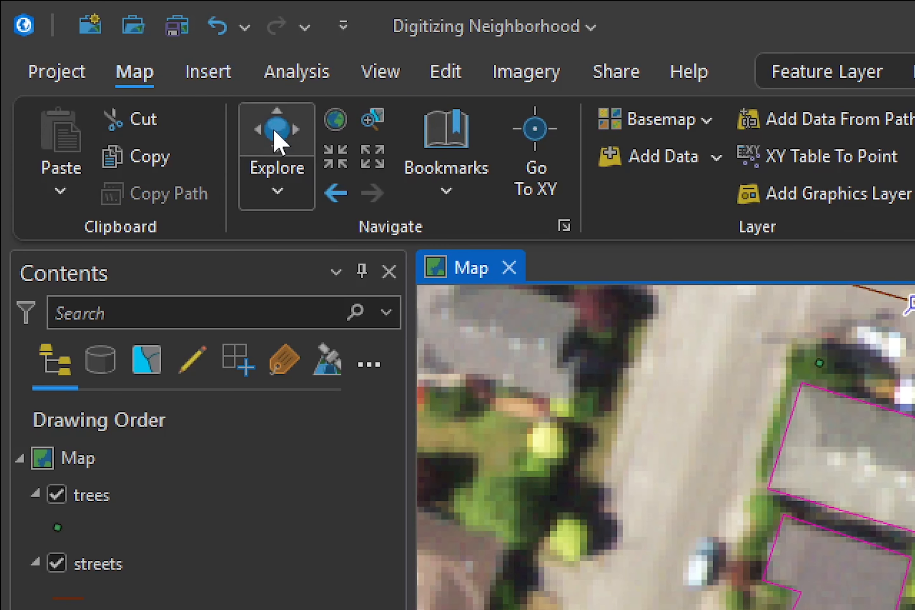
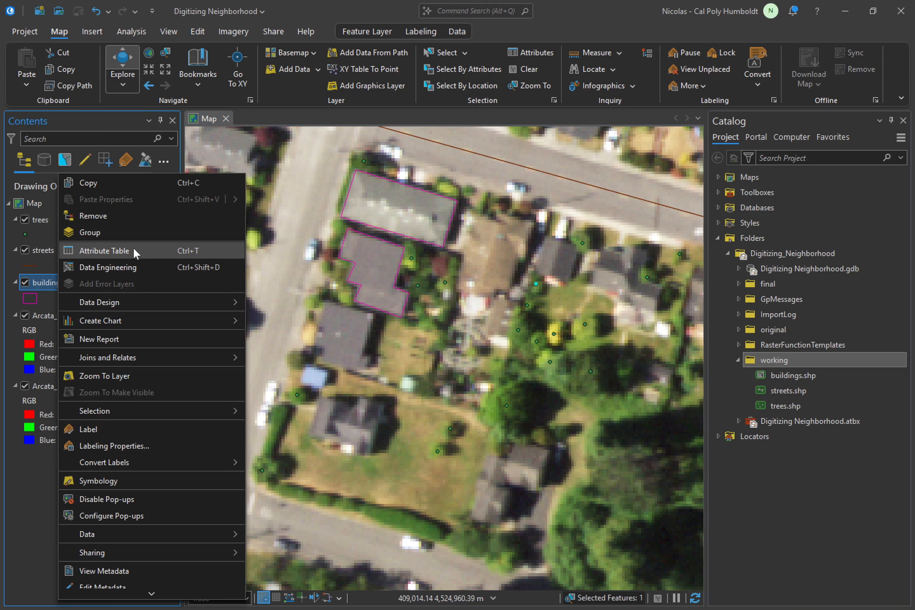
Add a field named area with data type Double to the buildings attribute table and save the field changes.
click(133, 249)
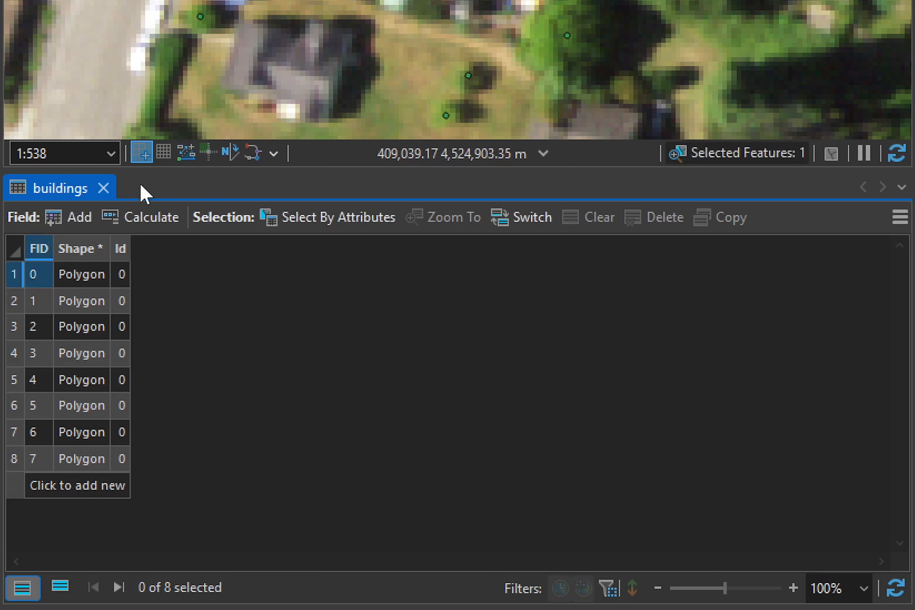
click(77, 219)
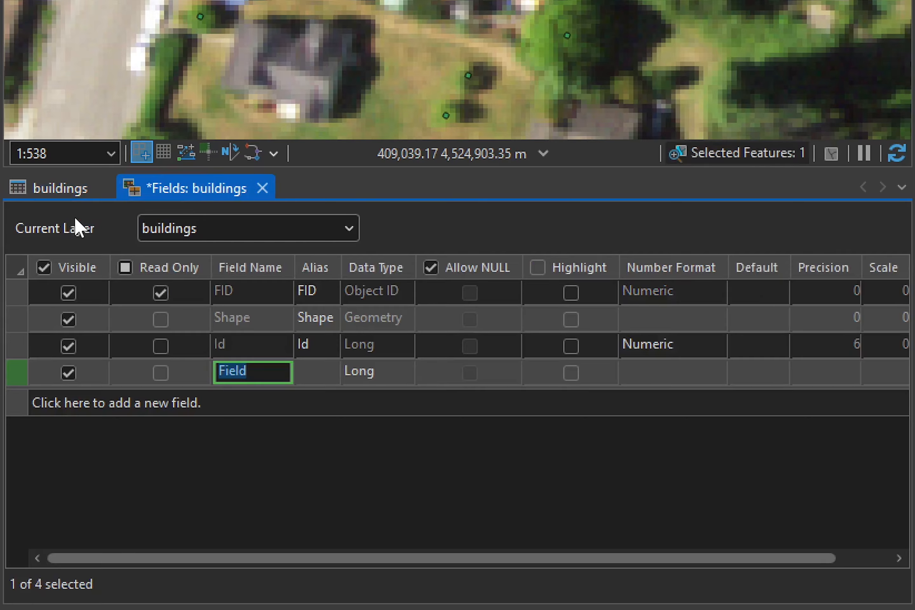
text(area)
click(393, 372)
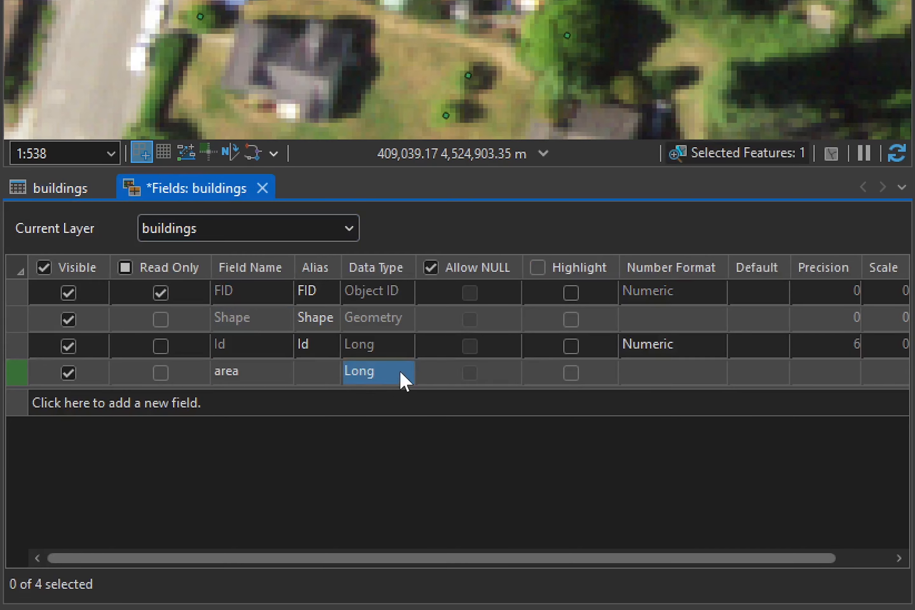
click(400, 372)
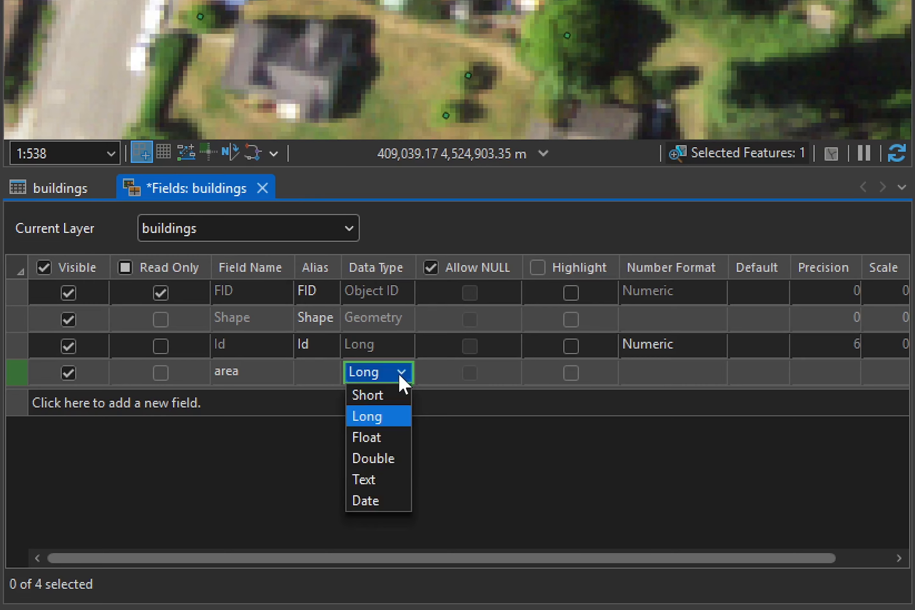
click(374, 459)
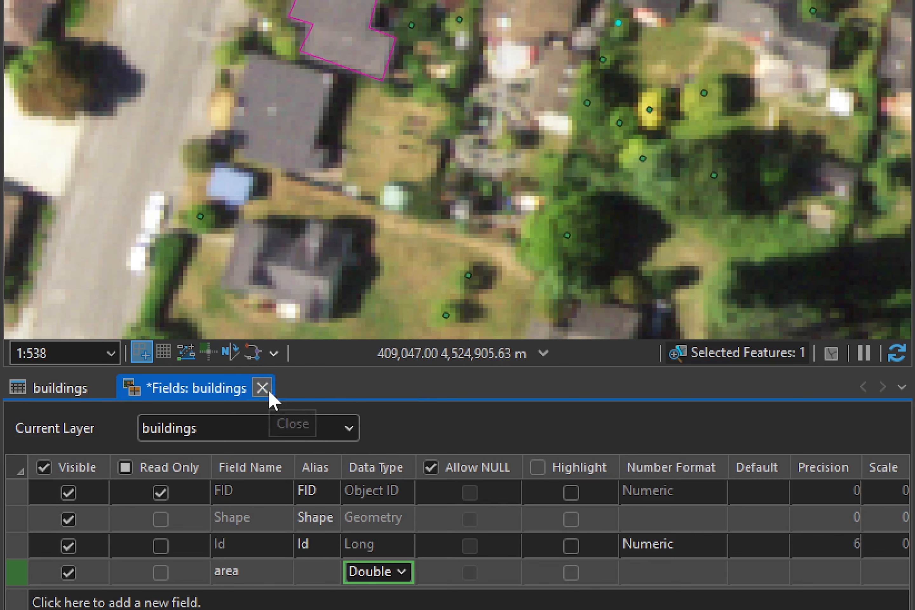
click(264, 390)
click(482, 333)
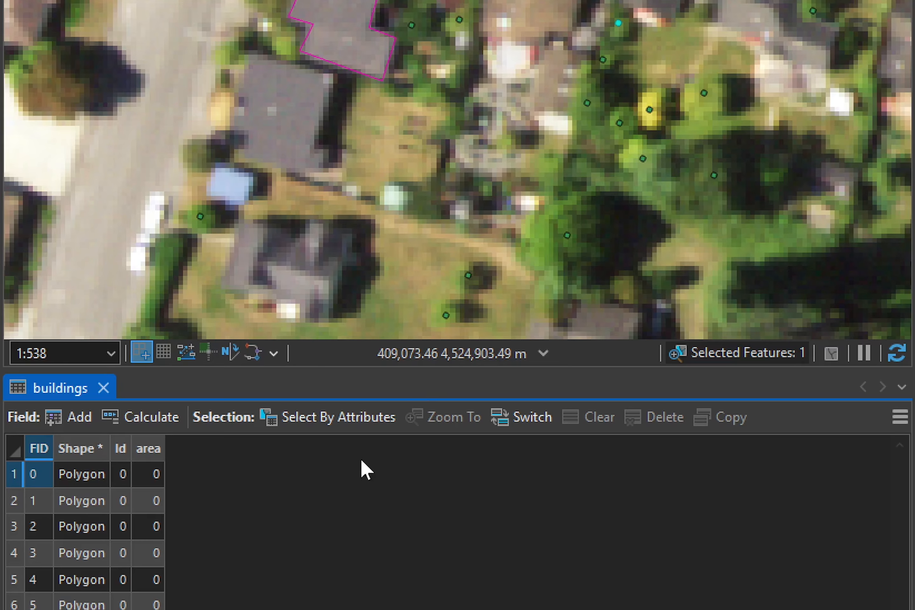
Calculate the area field of the buildings table with Calculate Geometry, using property Area, Square US Survey Feet and the current map's coordinate system.
right_click(150, 450)
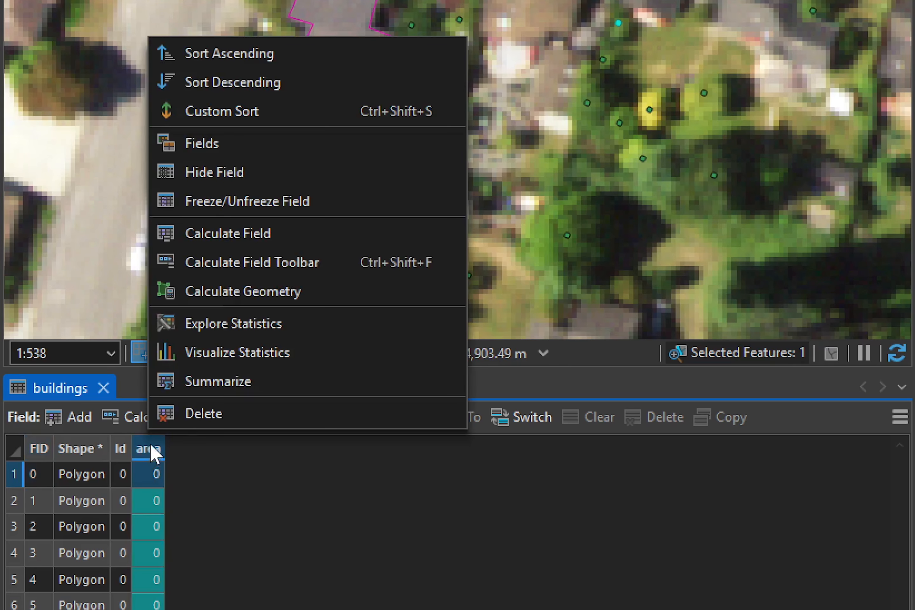
click(246, 294)
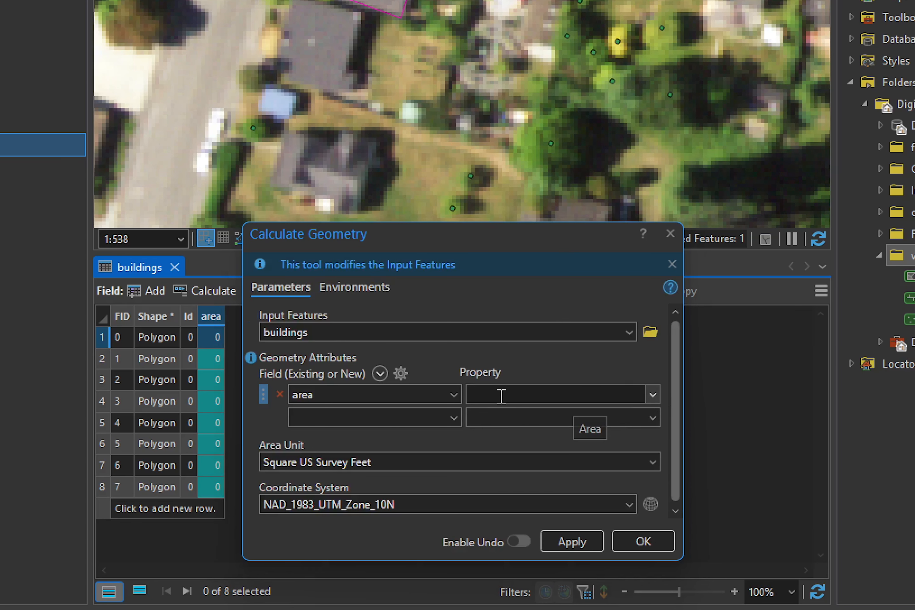
click(652, 397)
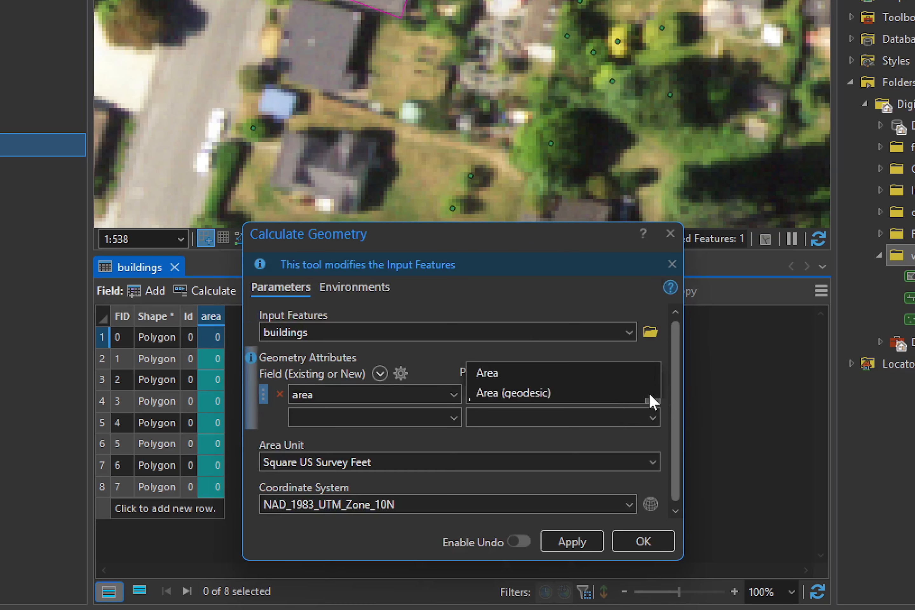
click(507, 77)
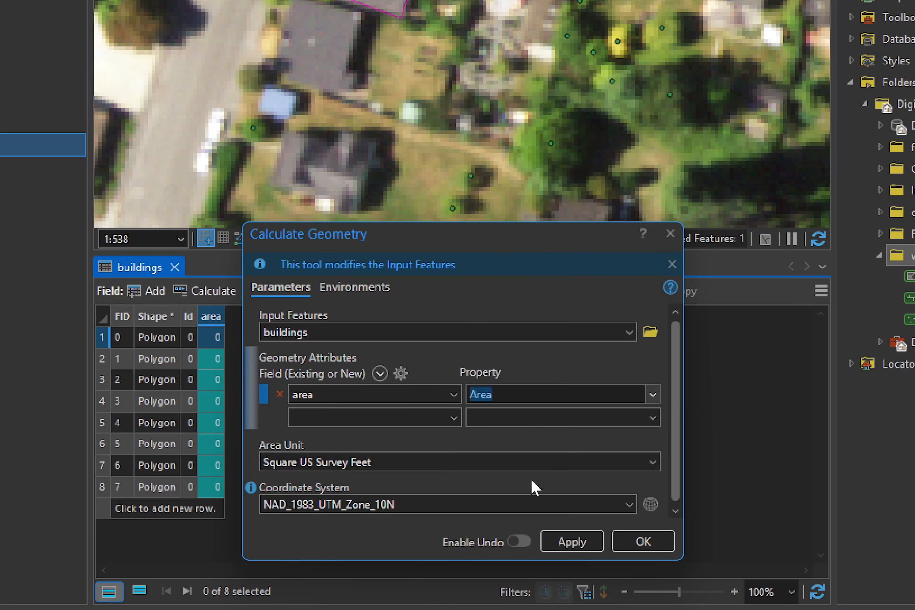
click(654, 463)
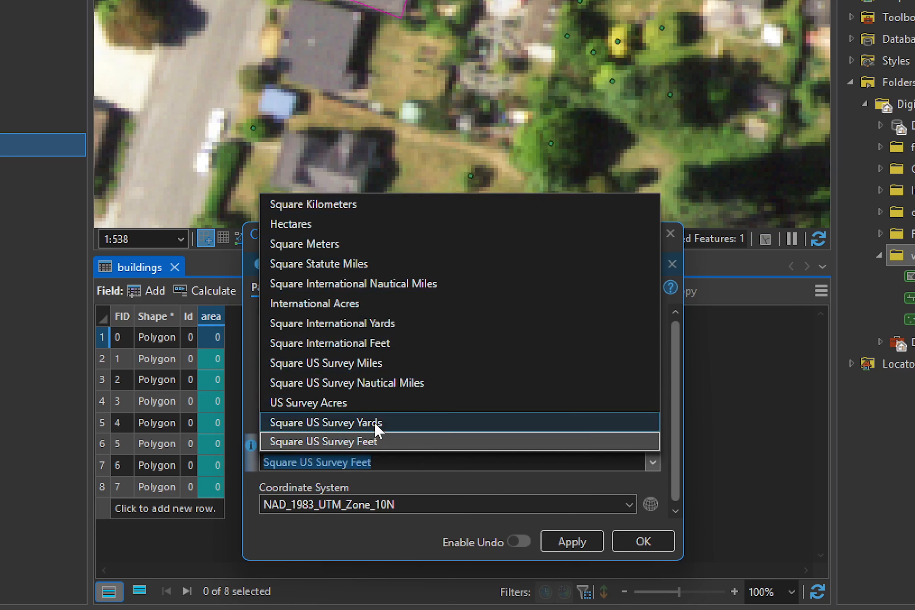
click(347, 444)
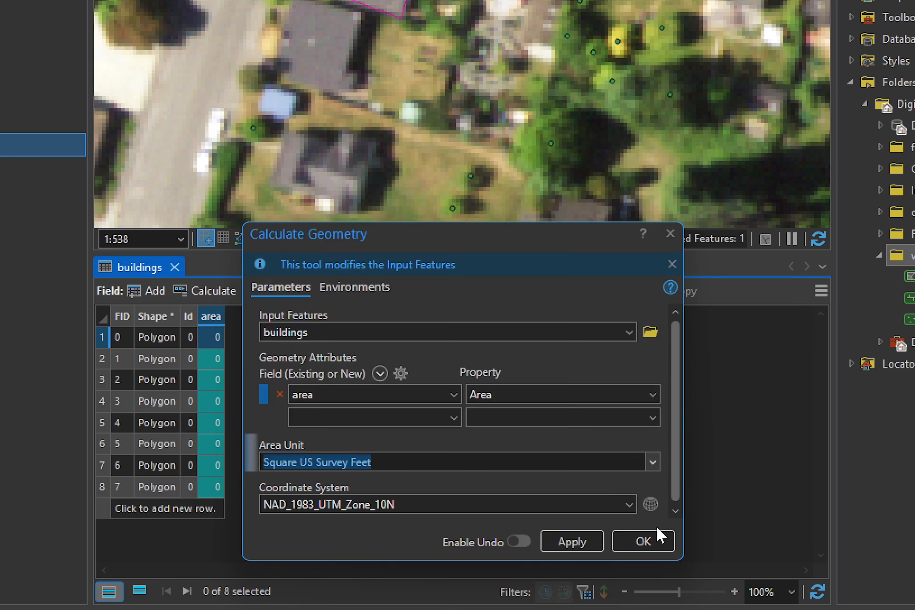
click(629, 504)
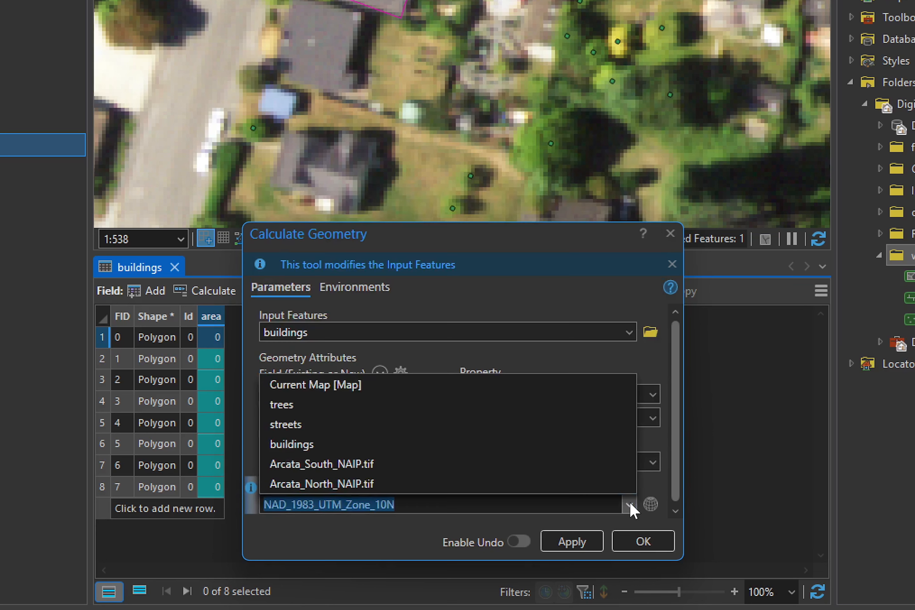
click(501, 388)
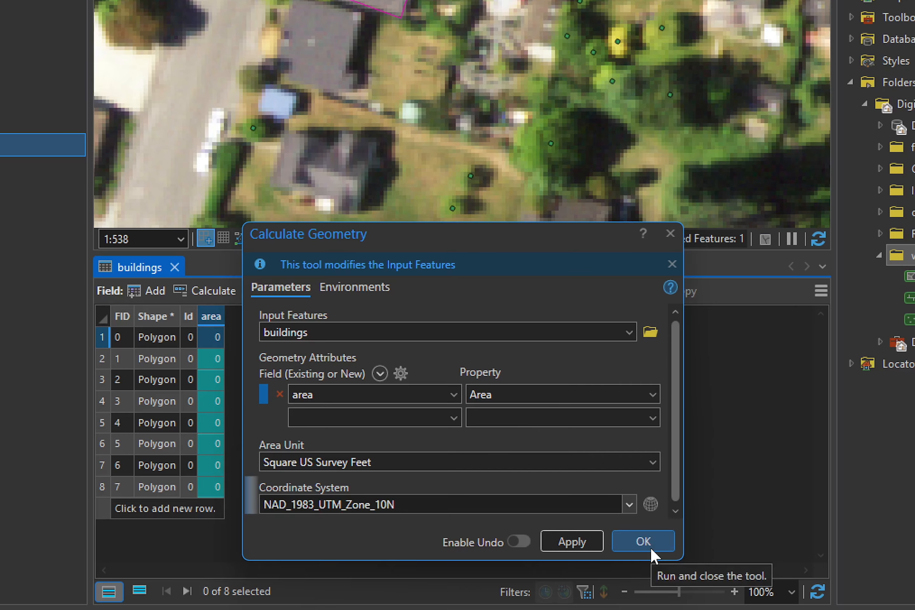
click(643, 543)
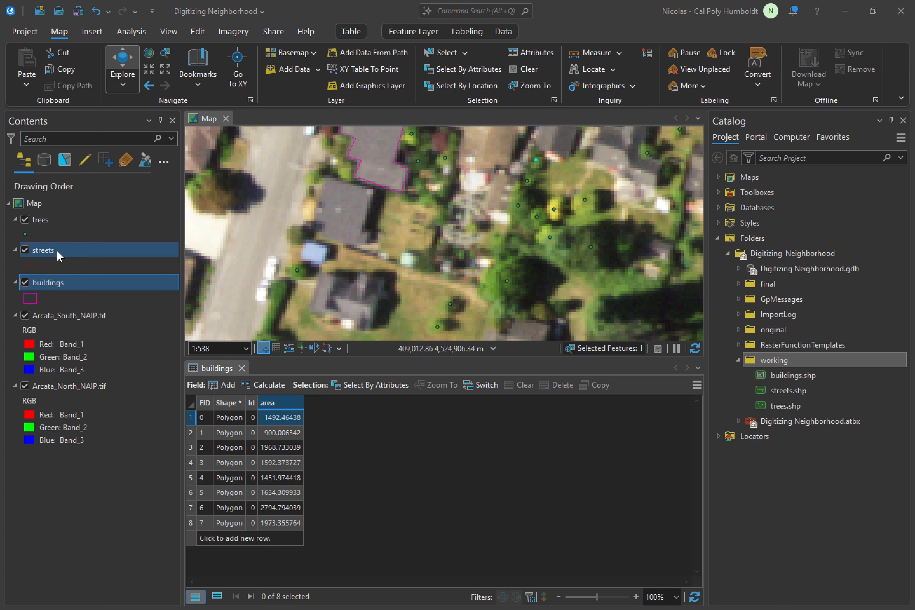
Add a field named length with data type Double to the streets attribute table and save the field changes.
right_click(57, 250)
click(100, 247)
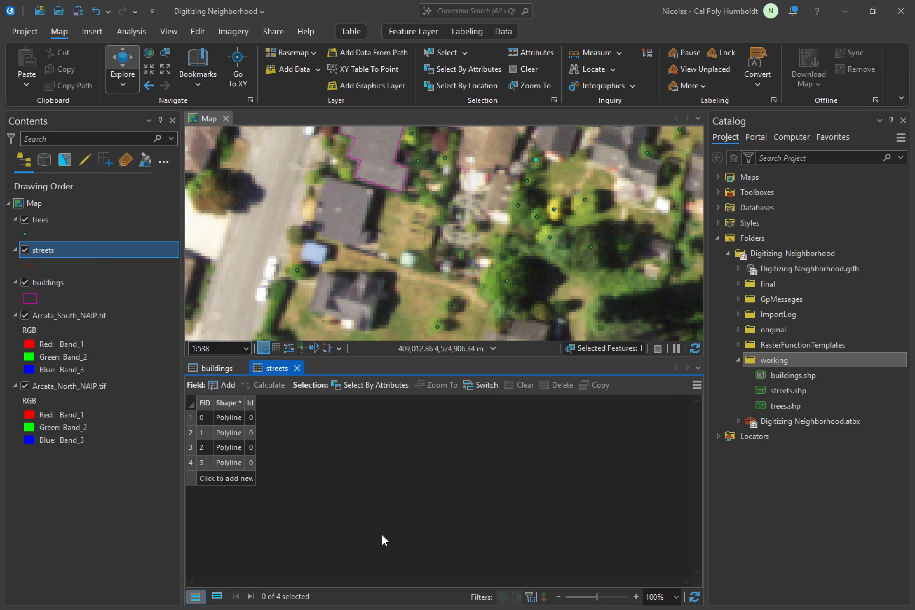
click(229, 385)
text(length)
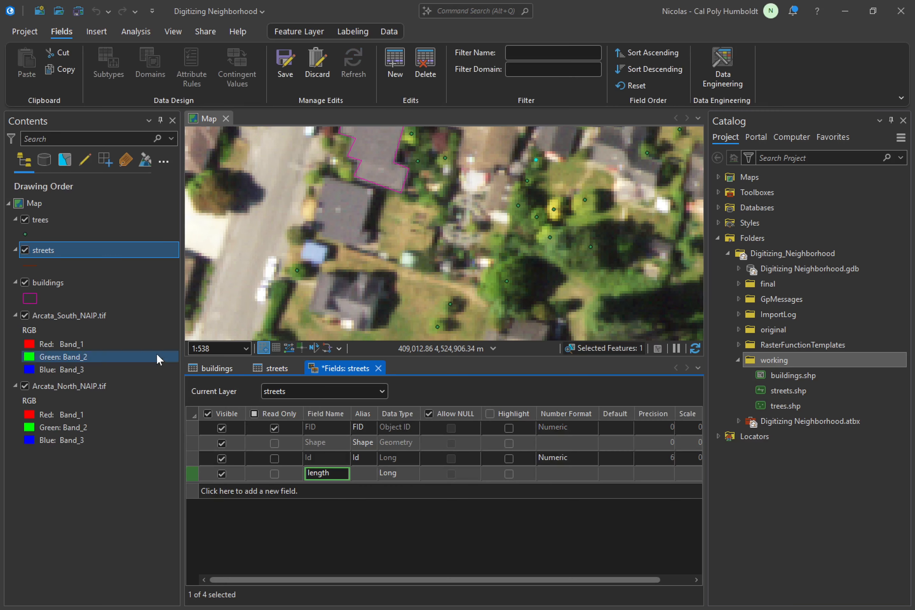
click(407, 474)
click(410, 474)
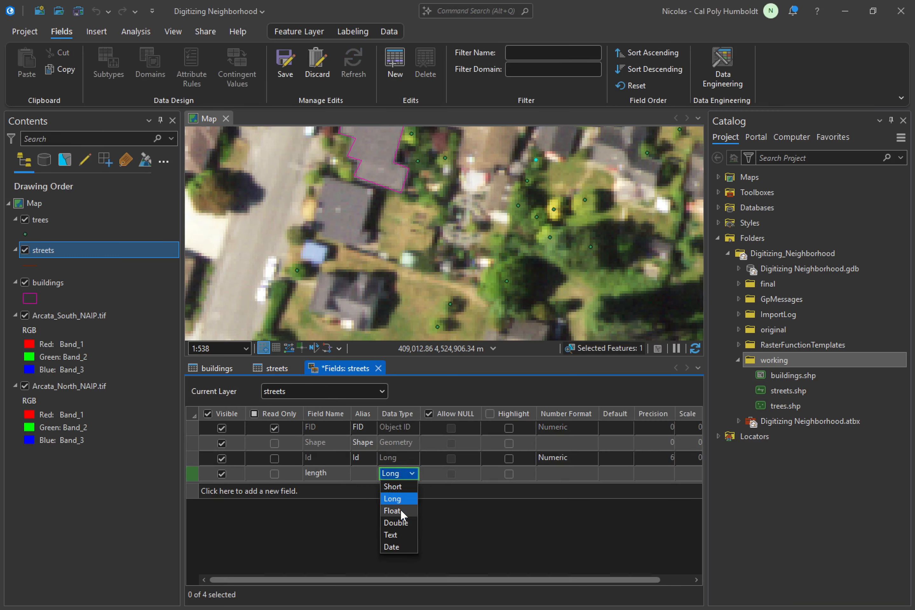
click(402, 523)
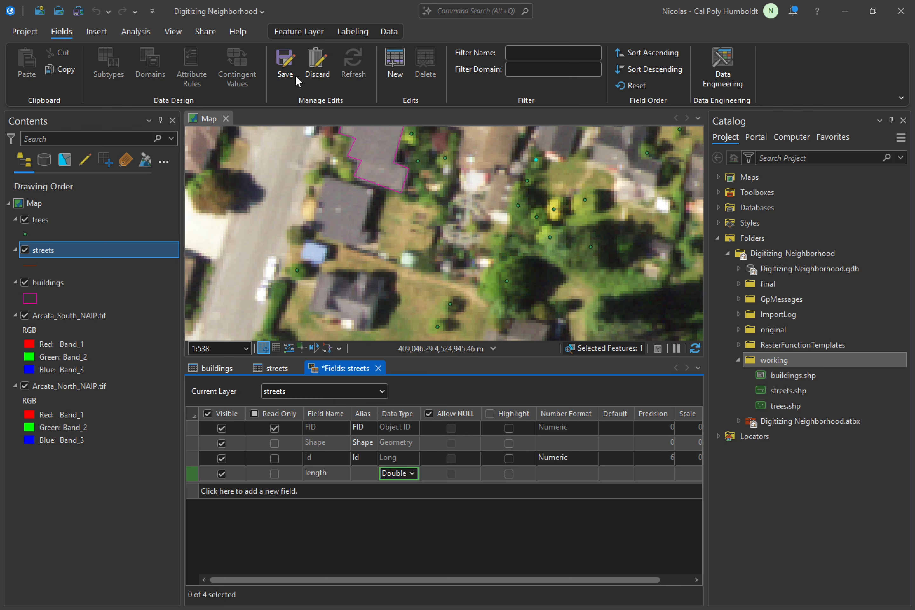
click(285, 63)
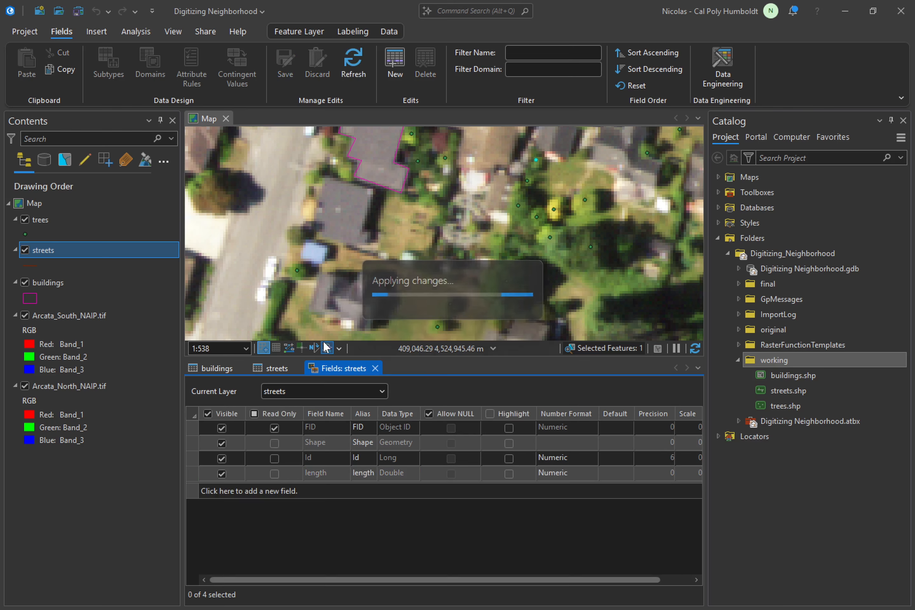
click(378, 368)
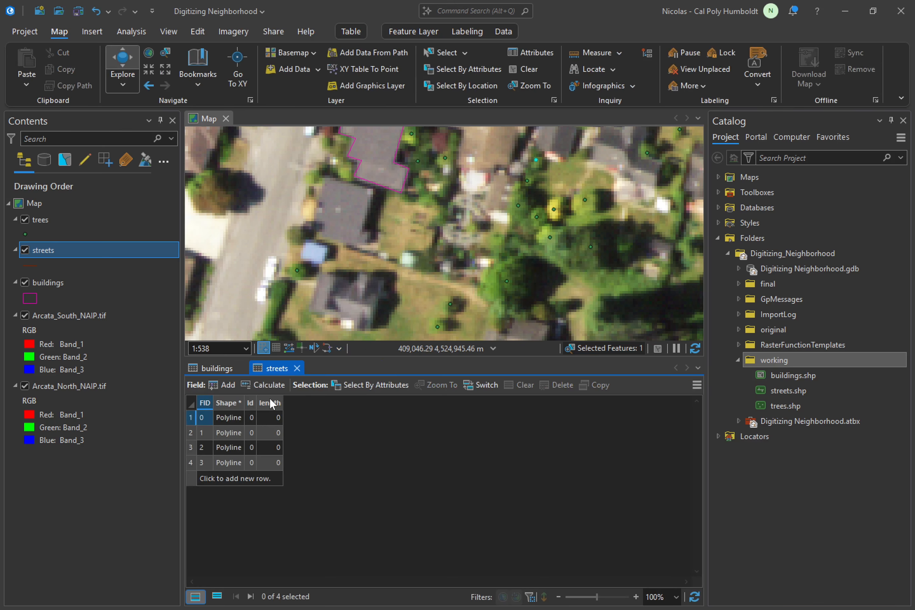
Calculate the length field of the streets table with Calculate Geometry, using property Length, US Survey Feet and NAD_1983_UTM_Zone_10N.
right_click(268, 403)
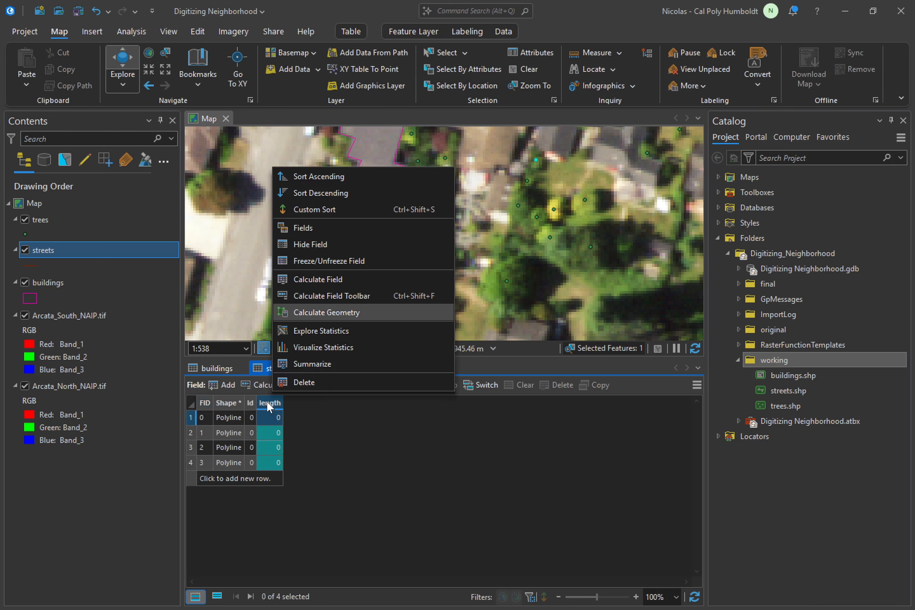
click(329, 313)
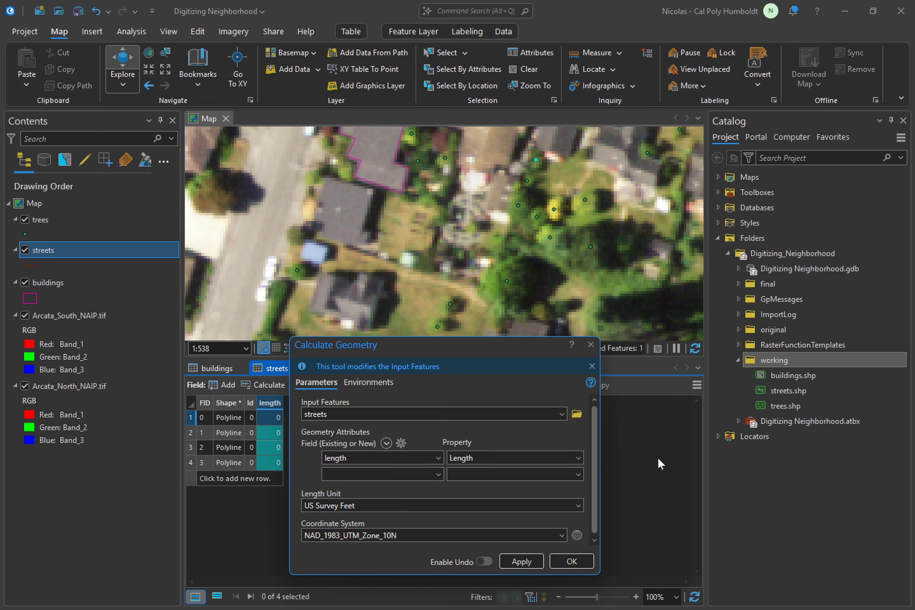
click(578, 458)
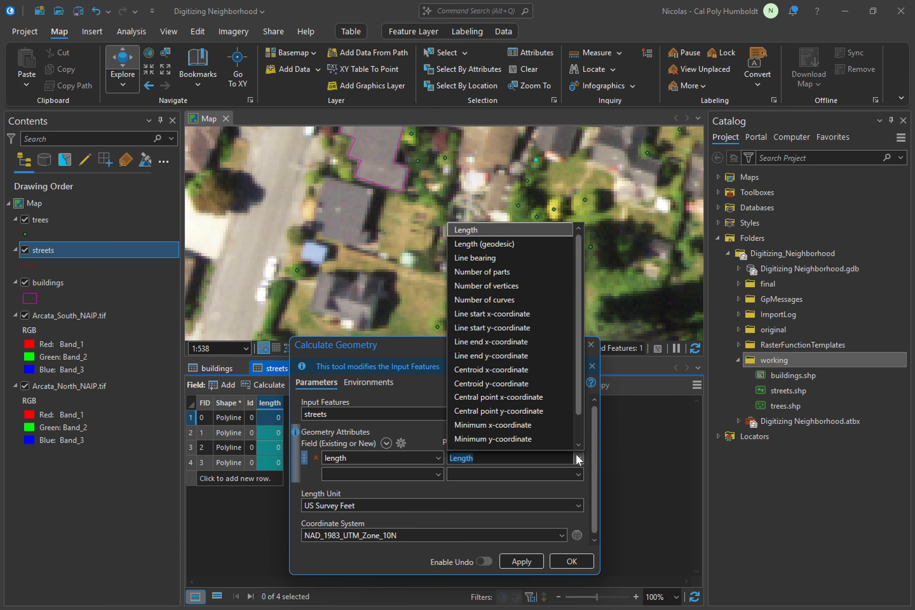
click(487, 230)
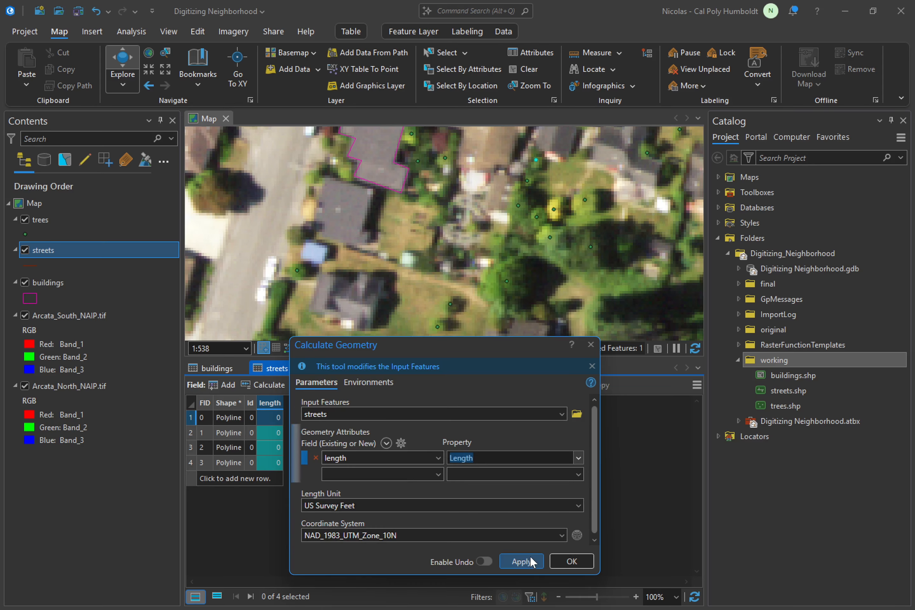
click(564, 562)
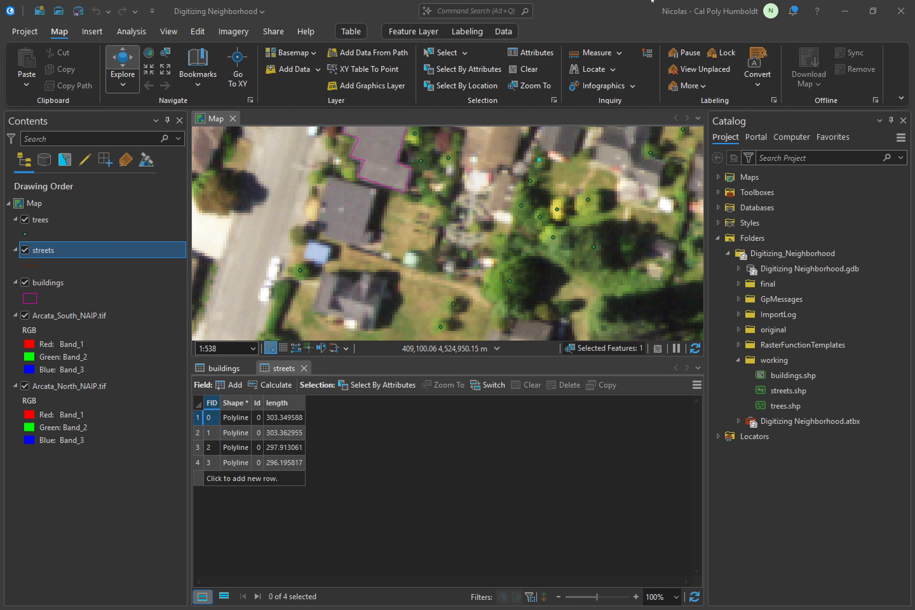
Set the metadata style in the application options to ISO 19139 Metadata Implementation Specification.
click(24, 32)
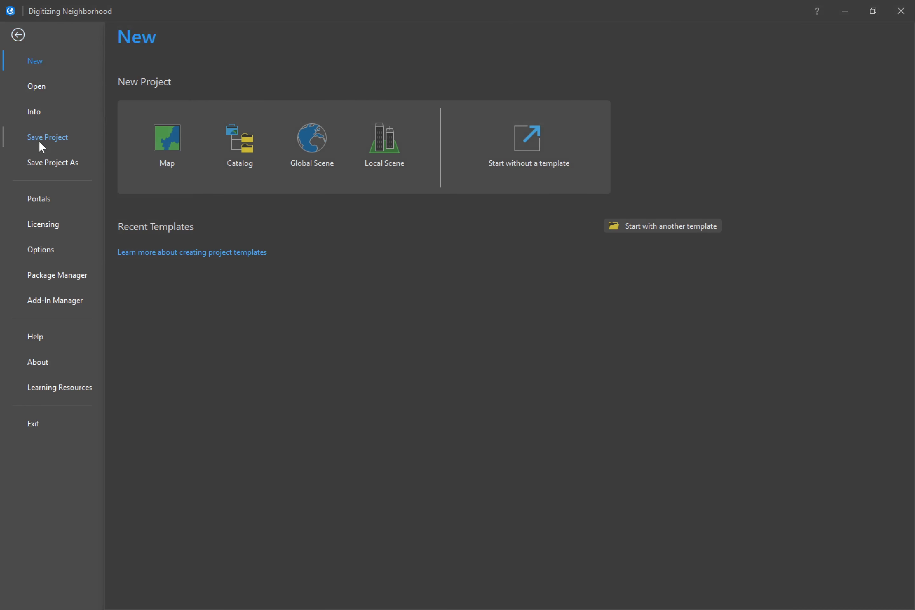
click(50, 242)
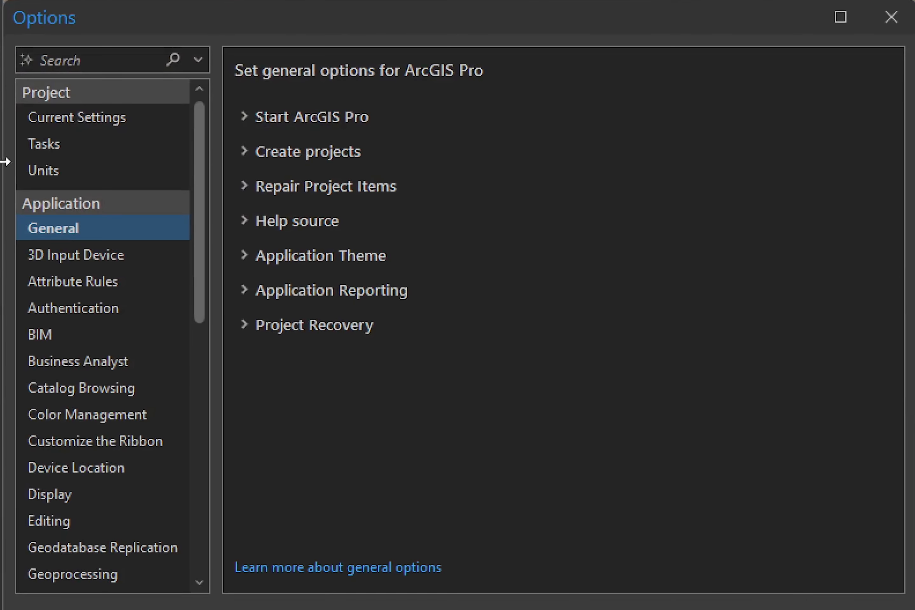
scroll(147, 249, down, 4)
scroll(143, 243, down, 5)
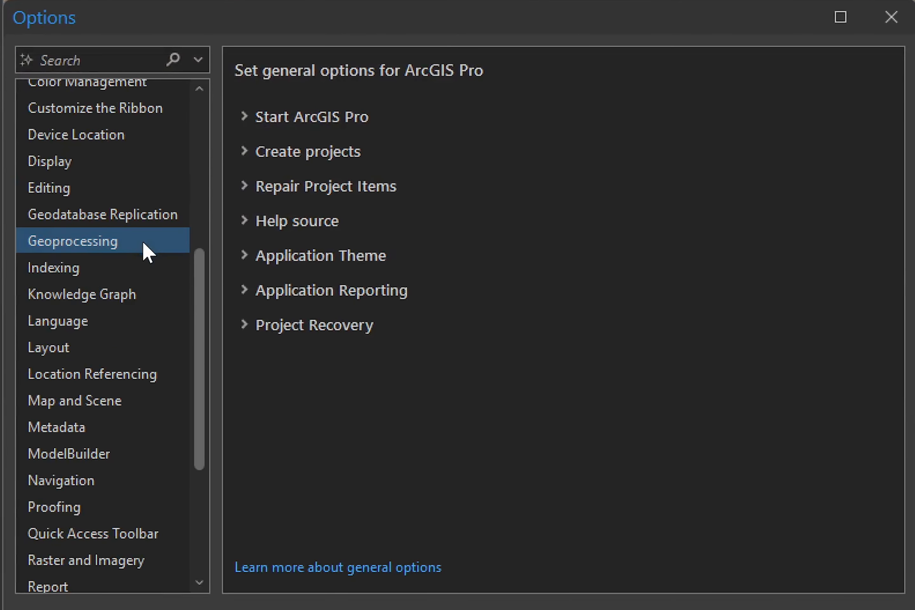
click(107, 273)
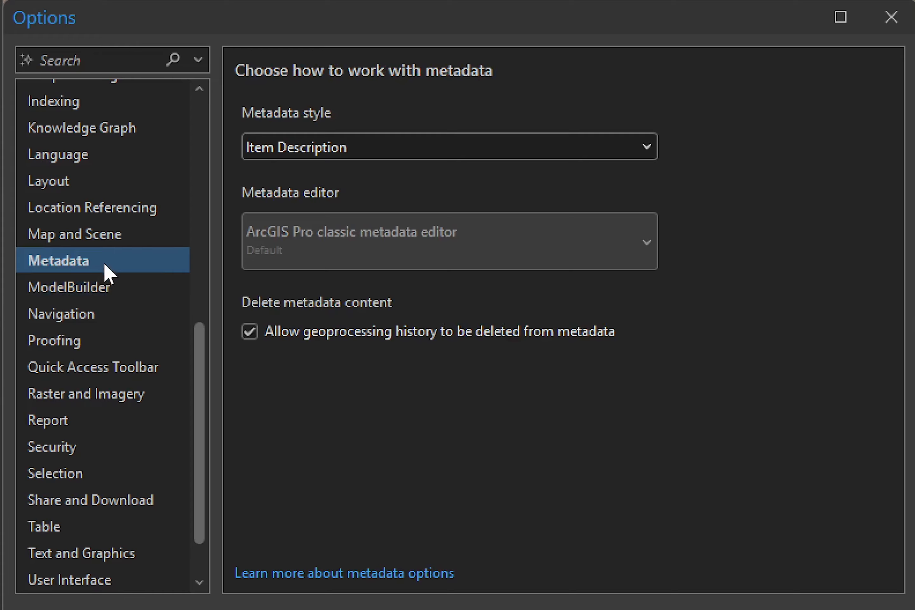
click(653, 145)
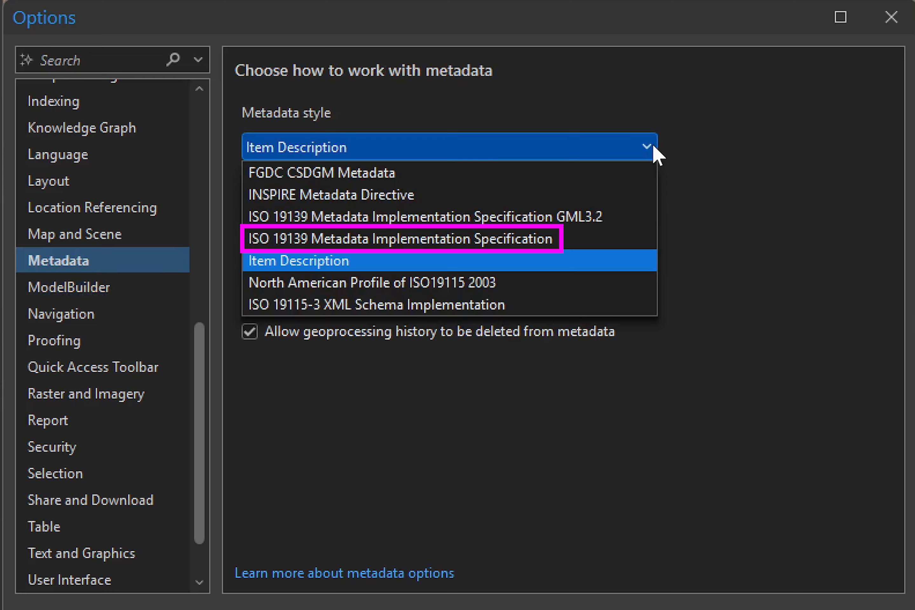
click(610, 239)
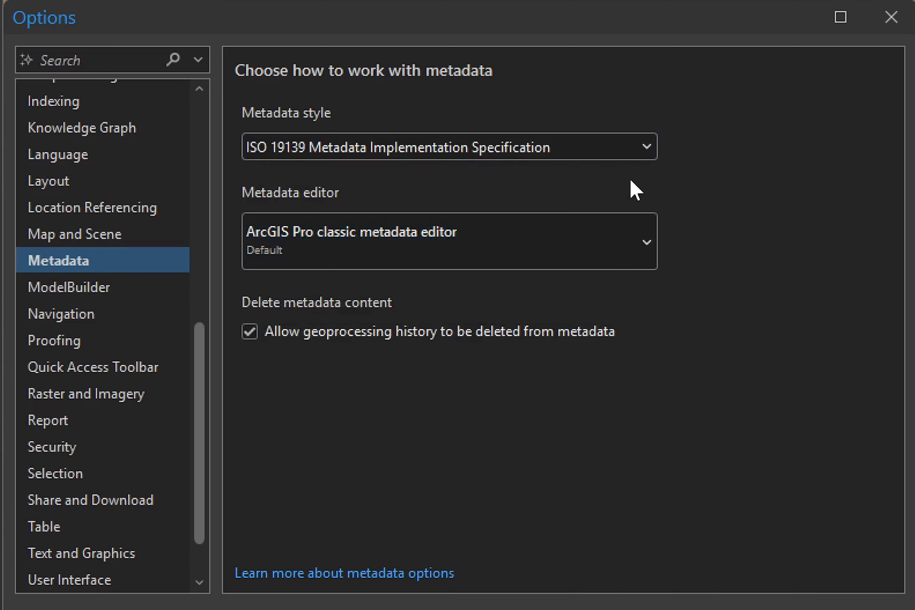
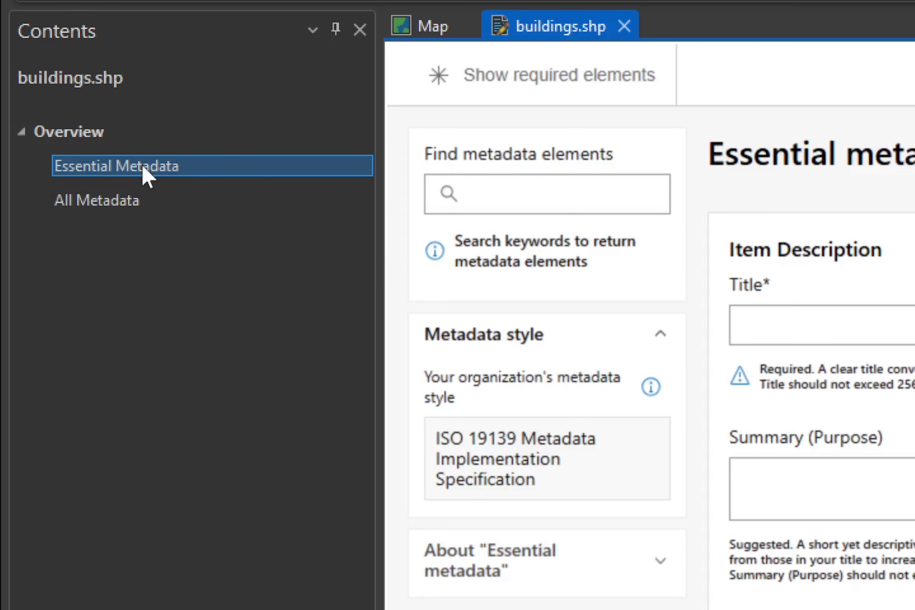
Set the resource language in the buildings.shp metadata to English.
click(126, 202)
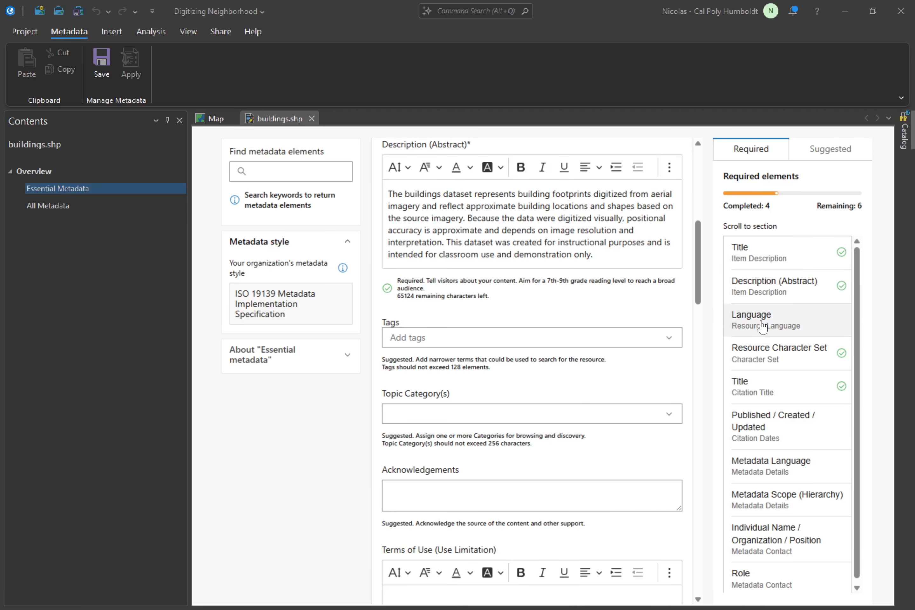
click(751, 318)
click(537, 379)
key(e)
key(n)
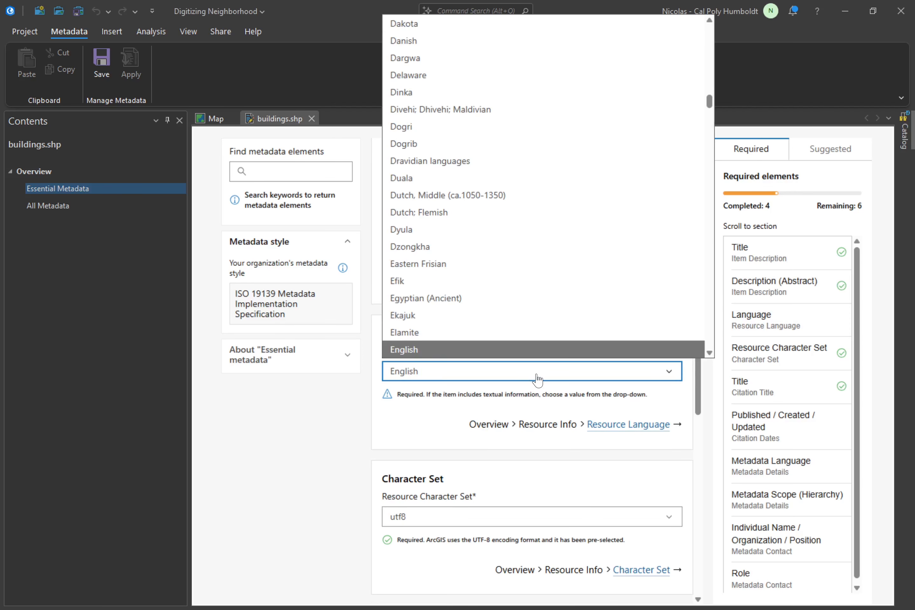
click(564, 348)
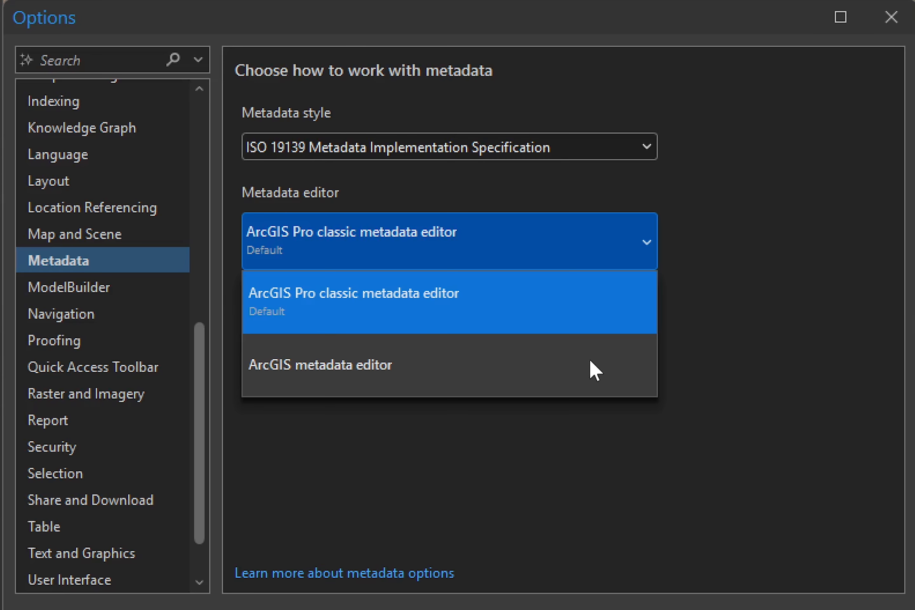
Choose ArcGIS metadata editor as the metadata editor and open the essential metadata of buildings.shp in the working folder for editing.
click(591, 362)
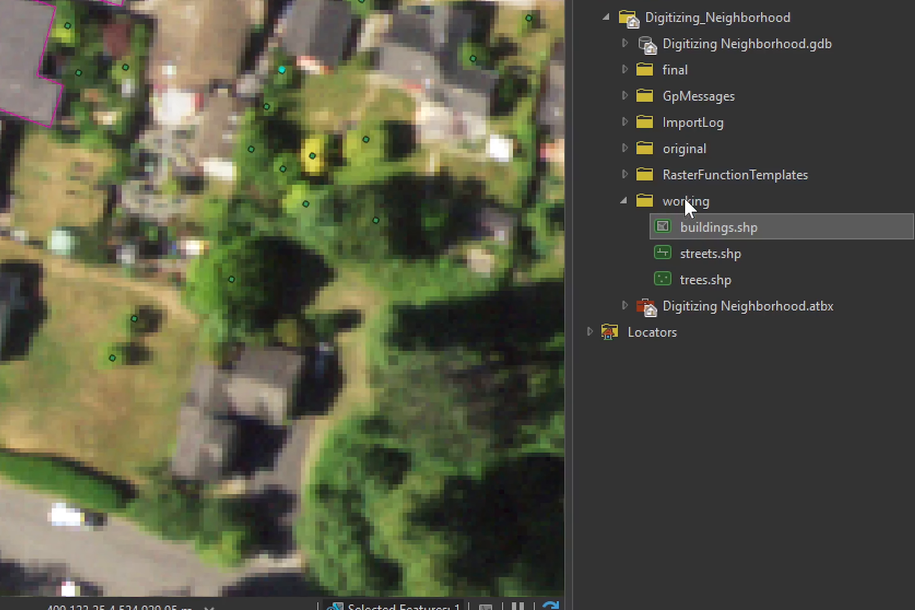
click(774, 378)
right_click(687, 235)
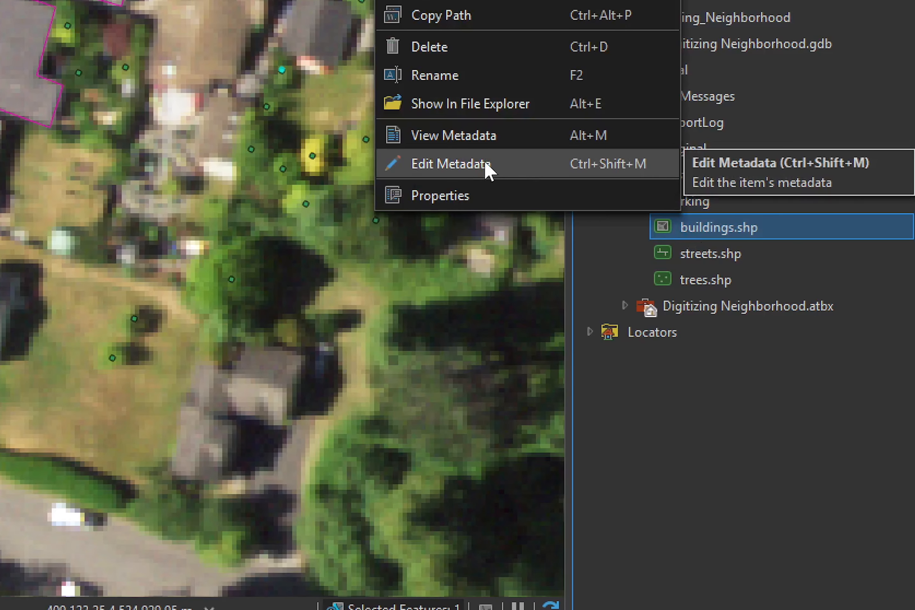
click(486, 165)
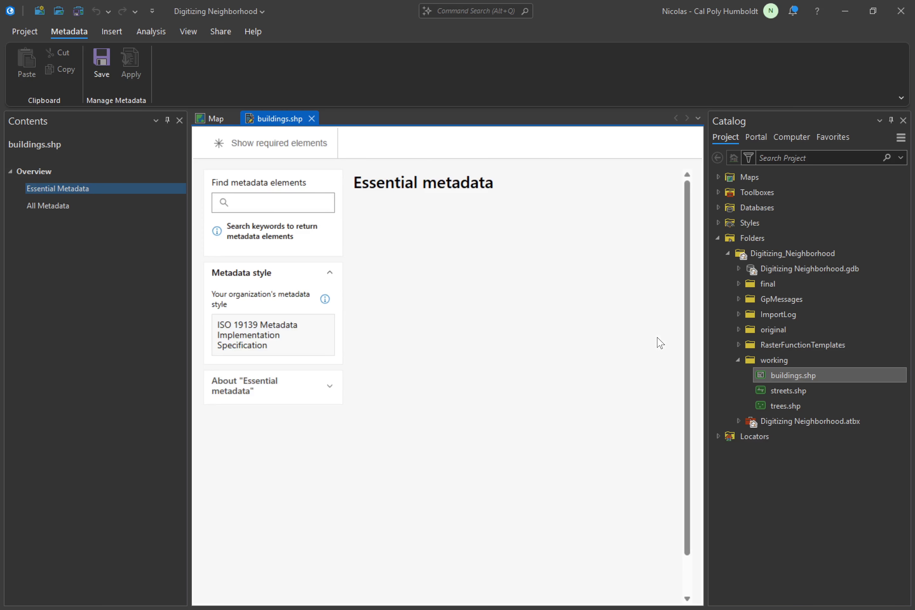
click(68, 190)
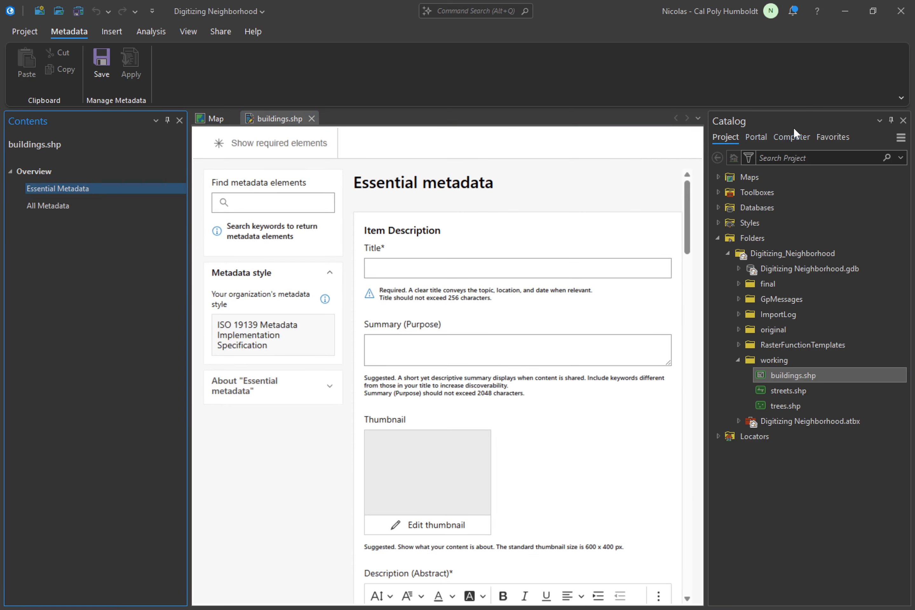
Auto-hide the Catalog pane and enter Buildings as the item description title in the buildings.shp metadata.
click(892, 119)
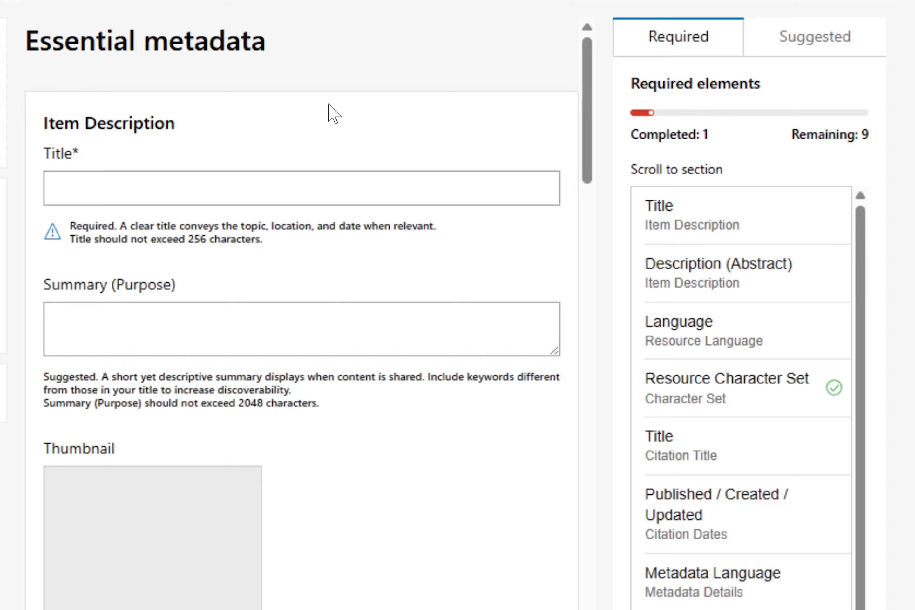
click(323, 180)
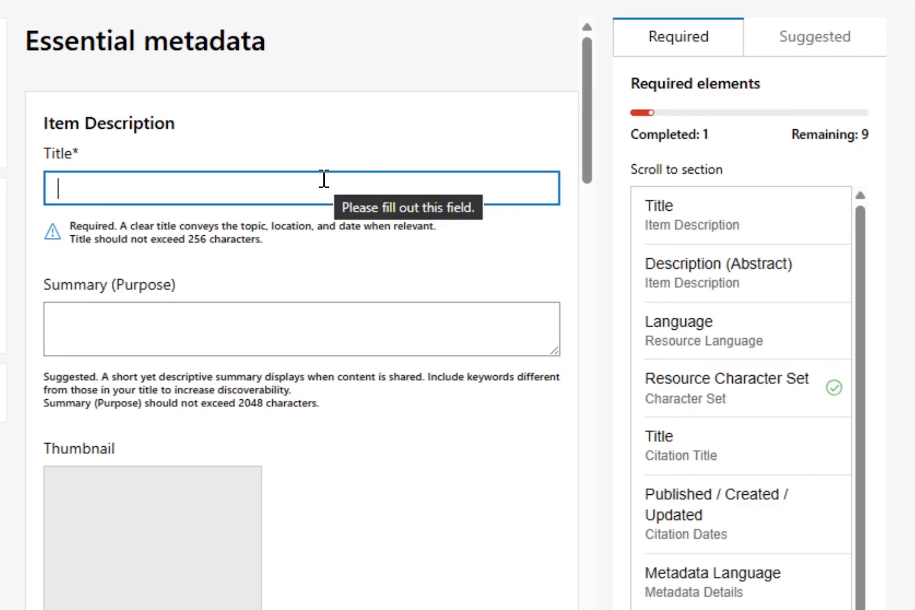
text(Buildings)
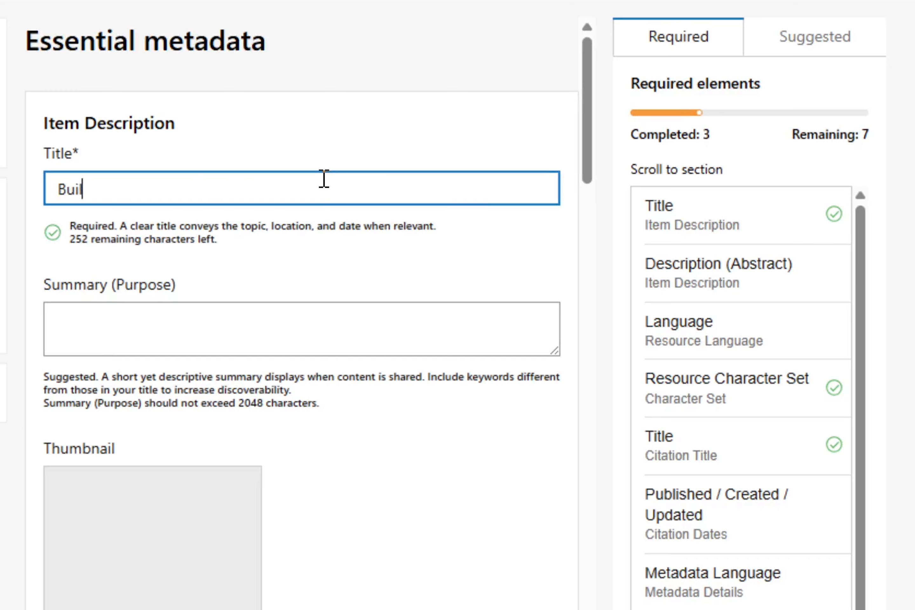